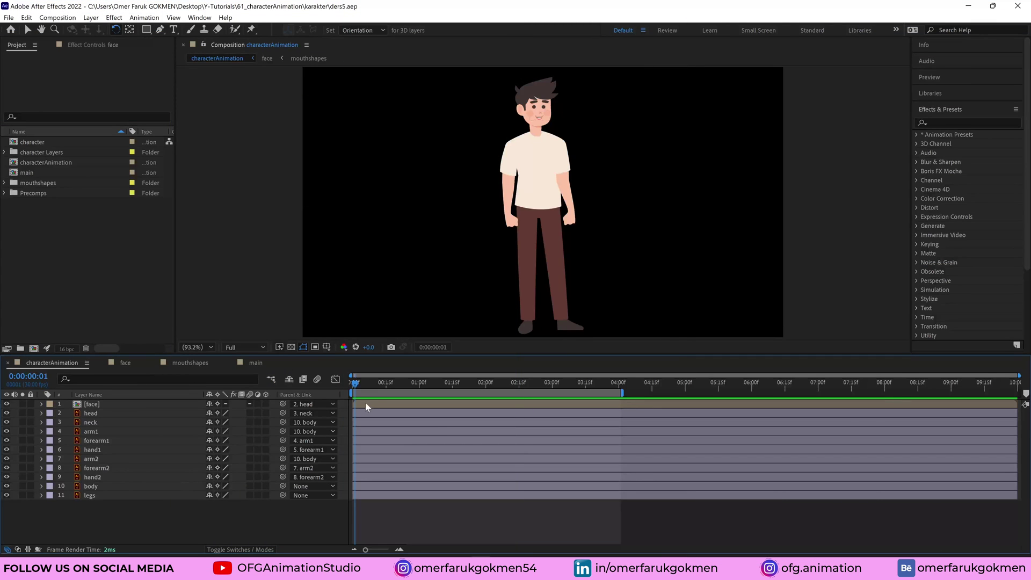
- Preview the hands-on-hips animation, then return to the first frame
{"action": "left_click_drag", "start_coordinate": [375, 381], "coordinate": [335, 384]}
{"action": "key", "text": "space"}
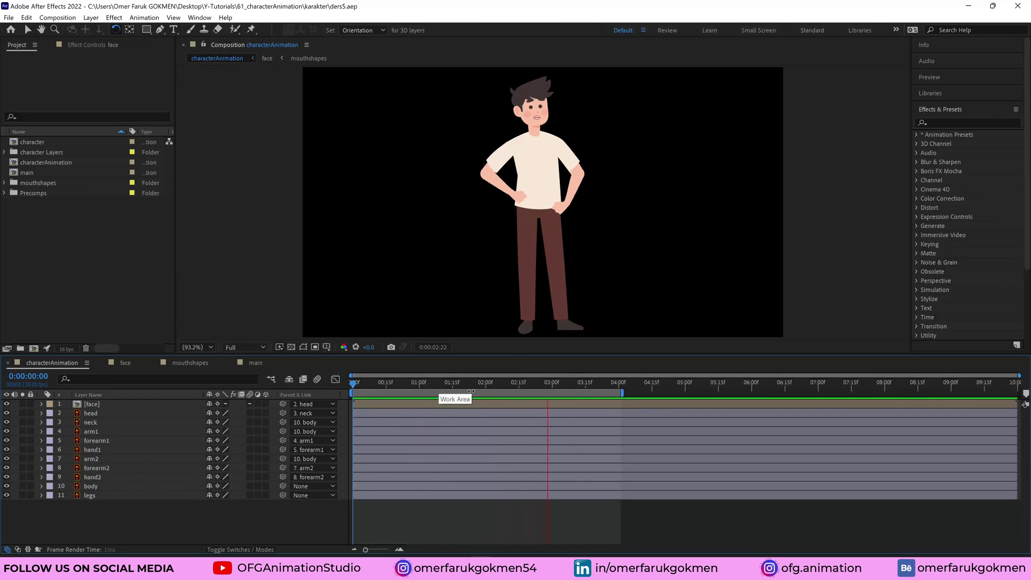
{"action": "key", "text": "space"}
{"action": "key", "text": "Home"}
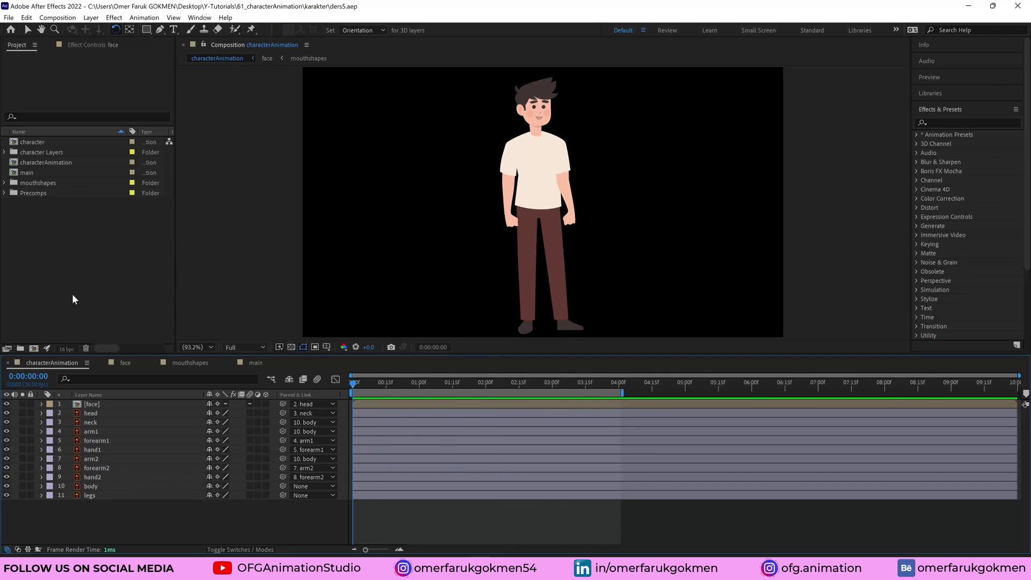
- Open the character composition and inspect the kafa, kol3, govde and kol2 layers
{"action": "left_click", "coordinate": [29, 145]}
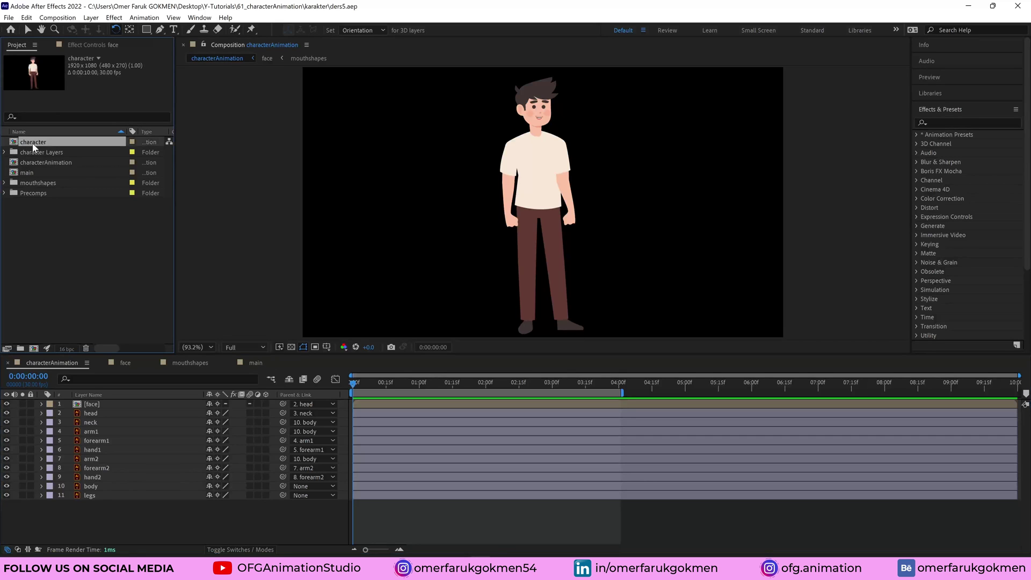
{"action": "double_click", "coordinate": [34, 144]}
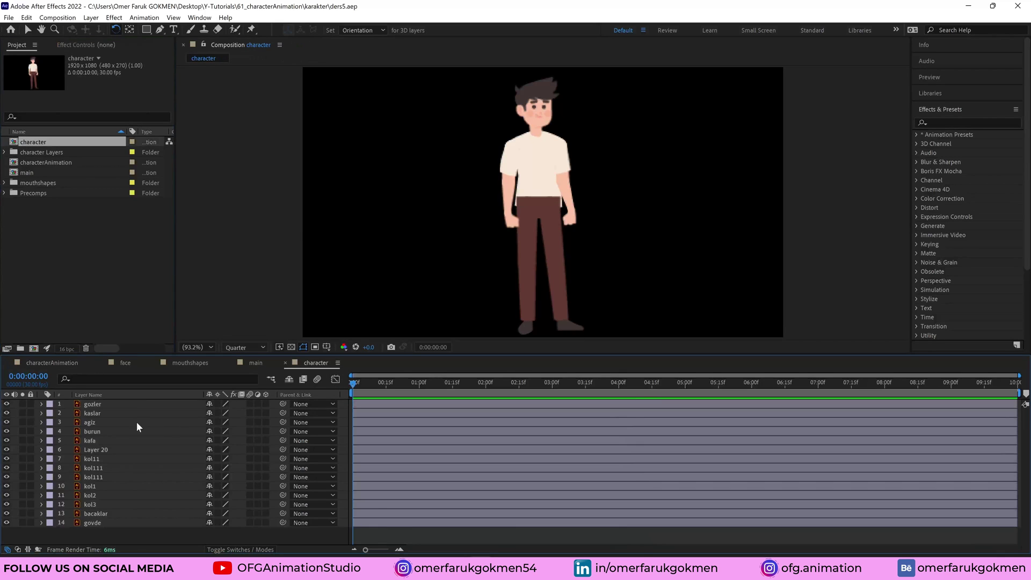
{"action": "left_click", "coordinate": [99, 414]}
{"action": "left_click", "coordinate": [101, 440]}
{"action": "left_click", "coordinate": [102, 477]}
{"action": "left_click", "coordinate": [97, 505]}
{"action": "left_click", "coordinate": [97, 523]}
- Inspect the kol111, Layer 20, burun, kaslar and gozler layers in turn
{"action": "left_click", "coordinate": [96, 495]}
{"action": "left_click", "coordinate": [94, 477]}
{"action": "left_click", "coordinate": [94, 467]}
{"action": "left_click", "coordinate": [93, 450]}
{"action": "left_click", "coordinate": [92, 431]}
{"action": "left_click", "coordinate": [92, 413]}
{"action": "left_click", "coordinate": [92, 406]}
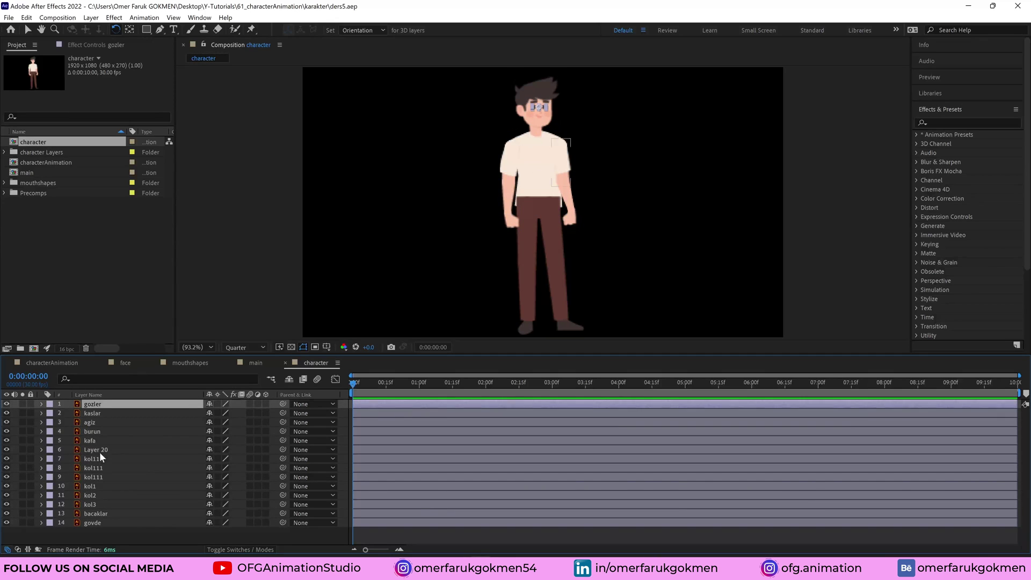
- Return to the characterAnimation composition and its timeline
{"action": "left_click", "coordinate": [49, 227]}
{"action": "left_click", "coordinate": [5, 152]}
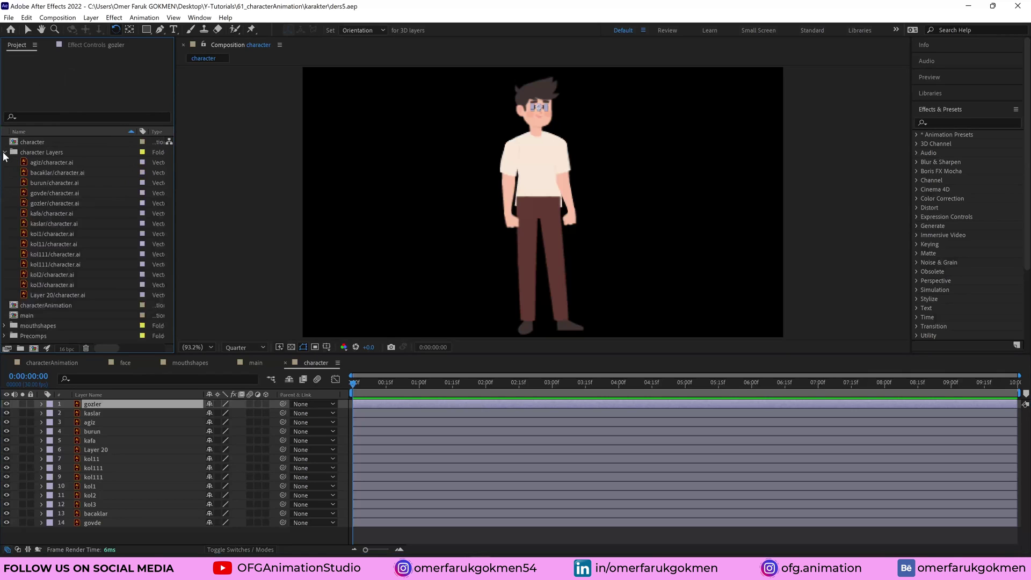
{"action": "left_click", "coordinate": [5, 153]}
{"action": "left_click", "coordinate": [33, 163]}
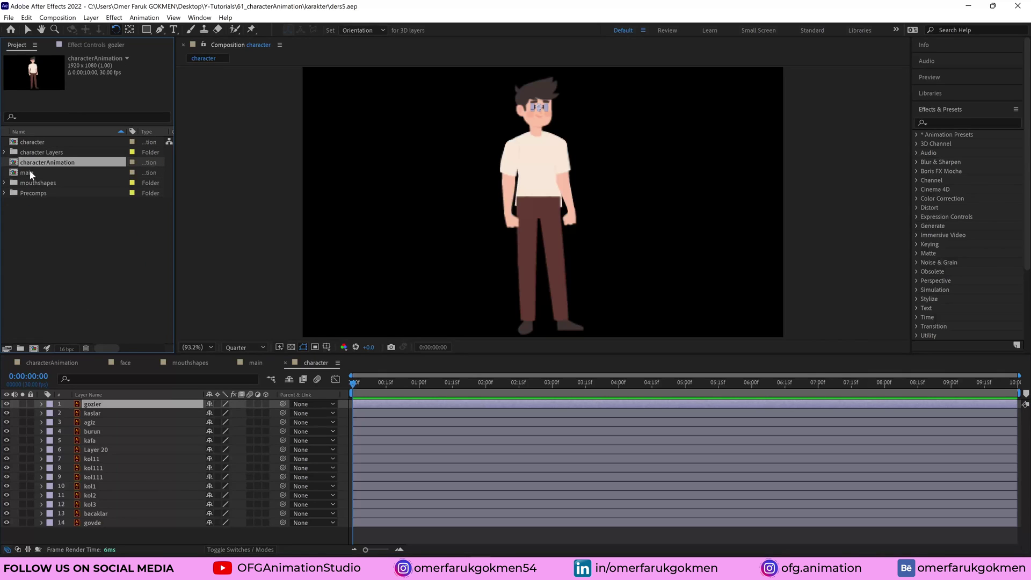
{"action": "left_click", "coordinate": [42, 363]}
{"action": "left_click", "coordinate": [26, 173]}
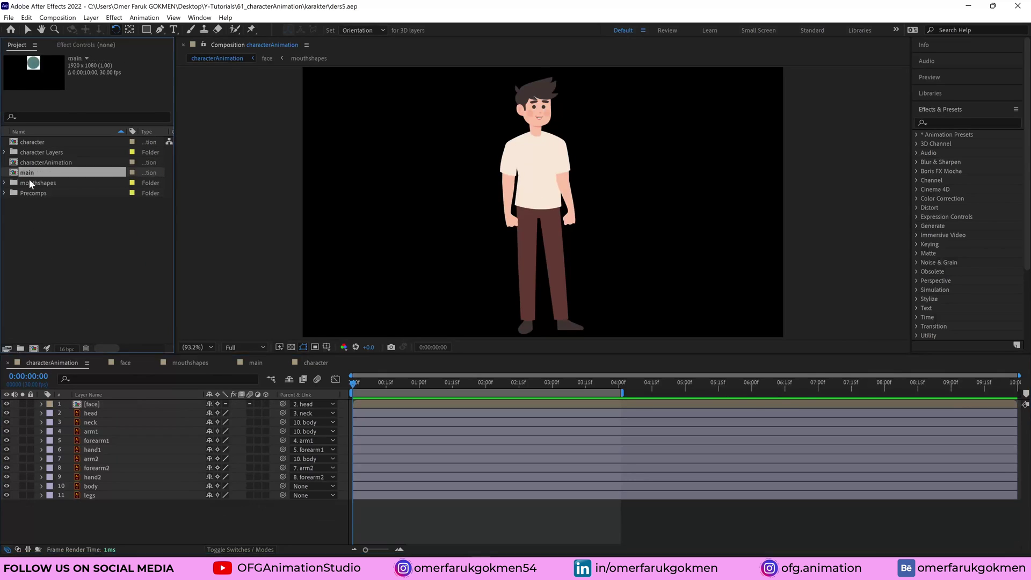
- Preview the mouth shapes in the mouthshapes folder, including Layers 7, 9, 10, 11 and 12
{"action": "left_click", "coordinate": [4, 183]}
{"action": "left_click", "coordinate": [42, 192]}
{"action": "left_click", "coordinate": [44, 204]}
{"action": "left_click", "coordinate": [48, 215]}
{"action": "left_click", "coordinate": [42, 193]}
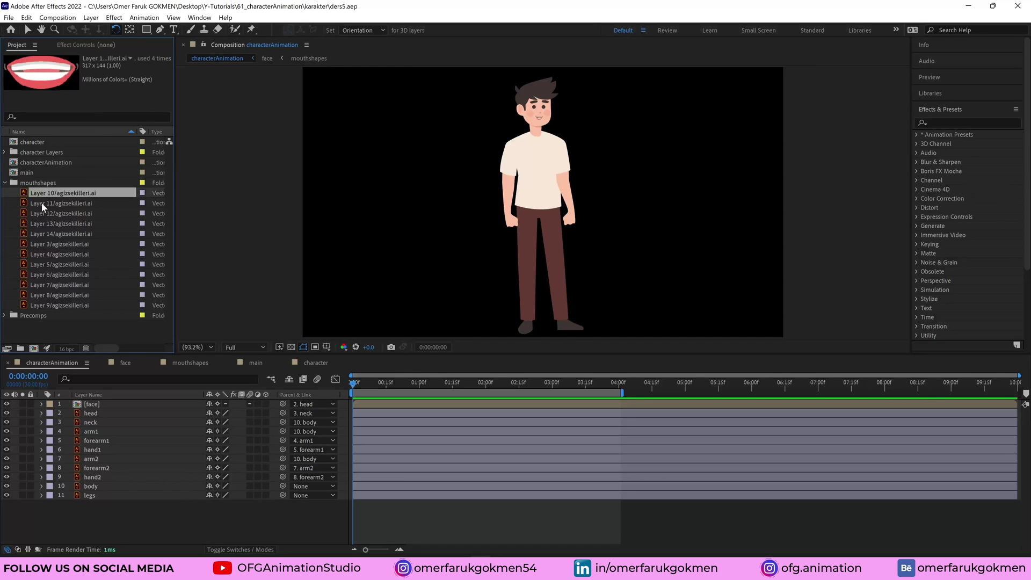
{"action": "left_click", "coordinate": [52, 213]}
{"action": "left_click", "coordinate": [52, 245]}
{"action": "left_click", "coordinate": [54, 285]}
{"action": "left_click", "coordinate": [55, 304]}
{"action": "left_click", "coordinate": [56, 285]}
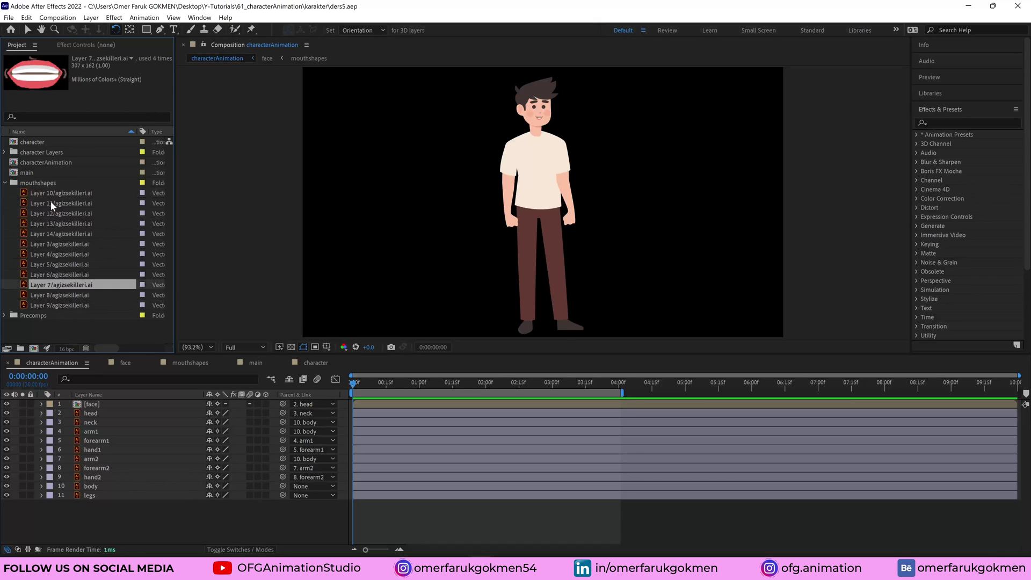
{"action": "left_click", "coordinate": [53, 193]}
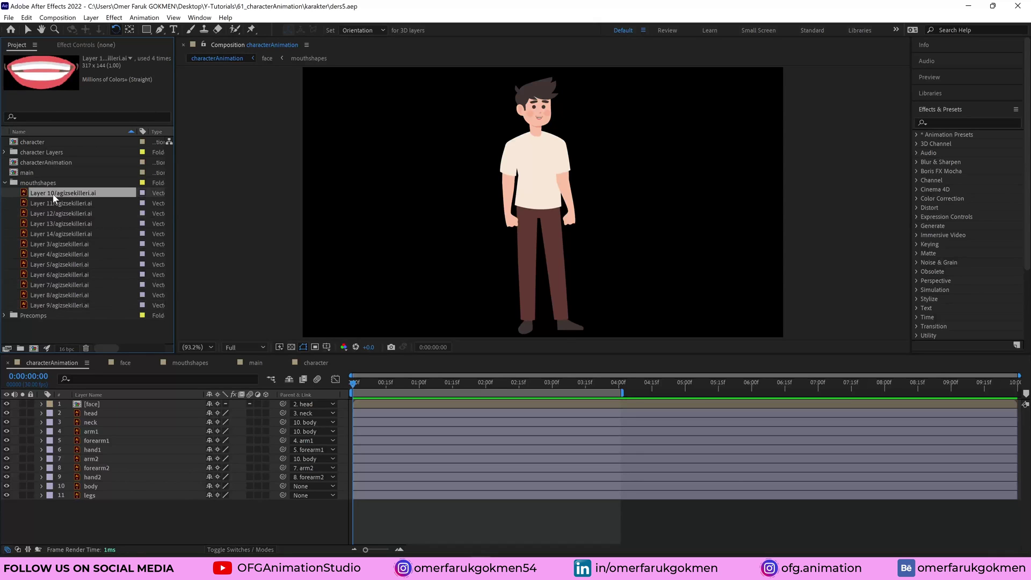
{"action": "left_click", "coordinate": [5, 183]}
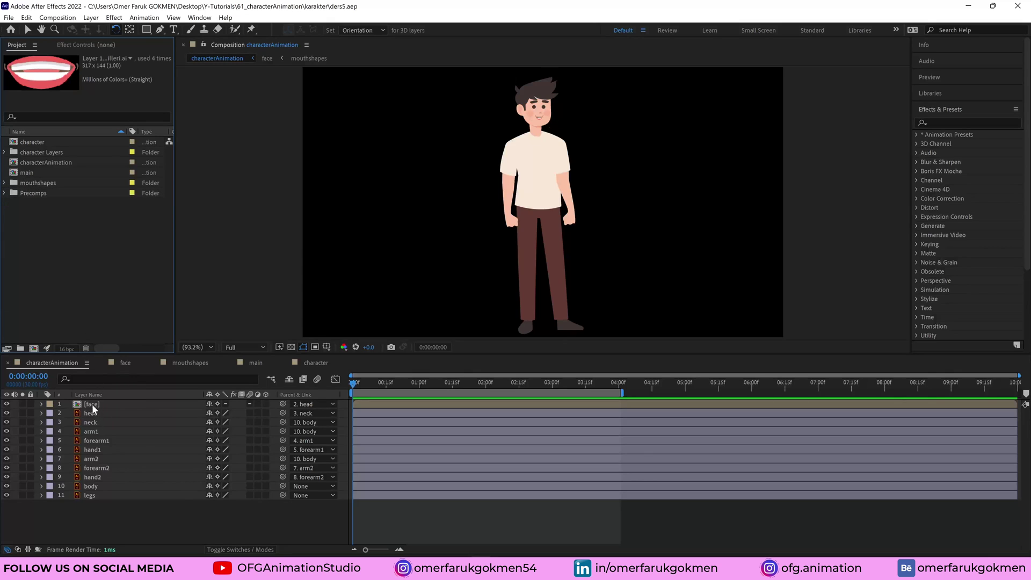
- Toggle the legs layer's visibility off and on to identify it
{"action": "left_click", "coordinate": [93, 495]}
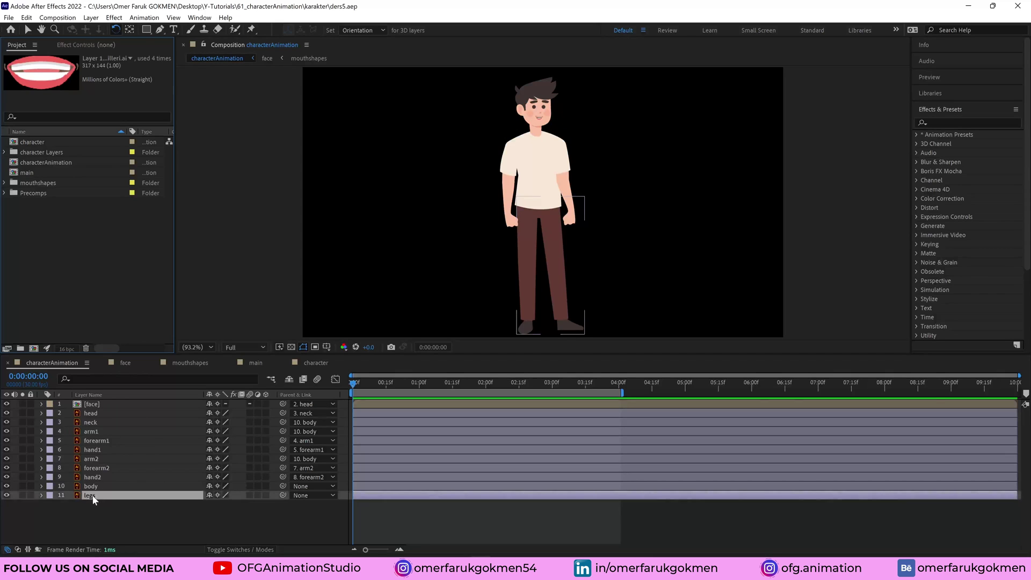
{"action": "left_click", "coordinate": [6, 495]}
{"action": "left_click", "coordinate": [7, 495]}
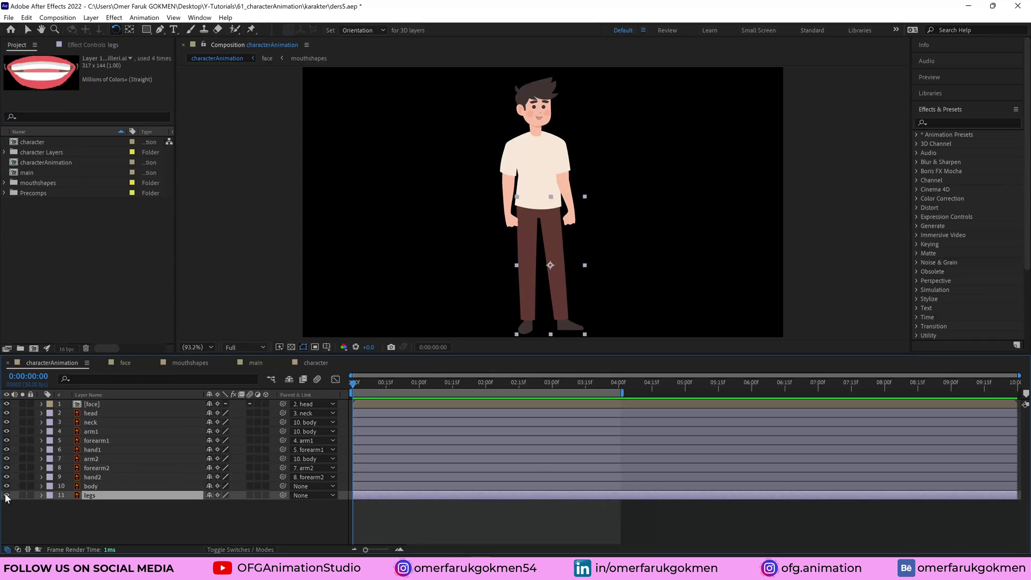
{"action": "left_click", "coordinate": [7, 496]}
{"action": "left_click", "coordinate": [6, 495]}
{"action": "left_click", "coordinate": [6, 495]}
{"action": "left_click", "coordinate": [7, 495]}
- Toggle visibility of body, hand2, forearm2 and arm2 to identify each part
{"action": "left_click", "coordinate": [6, 486]}
{"action": "left_click", "coordinate": [6, 486]}
{"action": "left_click", "coordinate": [6, 477]}
{"action": "left_click", "coordinate": [6, 477]}
{"action": "left_click", "coordinate": [7, 467]}
{"action": "left_click", "coordinate": [7, 467]}
{"action": "left_click", "coordinate": [6, 458]}
{"action": "left_click", "coordinate": [6, 459]}
- Toggle visibility of hand1, forearm1 and arm1, then select the neck and head layers
{"action": "left_click", "coordinate": [7, 450]}
{"action": "left_click", "coordinate": [7, 449]}
{"action": "left_click", "coordinate": [7, 440]}
{"action": "left_click", "coordinate": [6, 441]}
{"action": "left_click", "coordinate": [6, 432]}
{"action": "left_click", "coordinate": [7, 432]}
{"action": "left_click", "coordinate": [95, 423]}
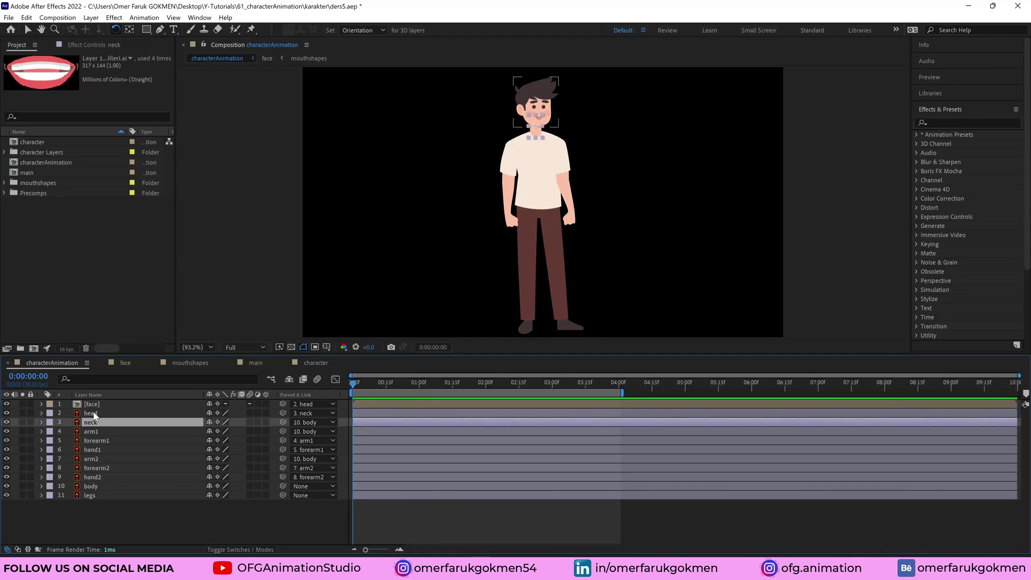
{"action": "left_click", "coordinate": [94, 414]}
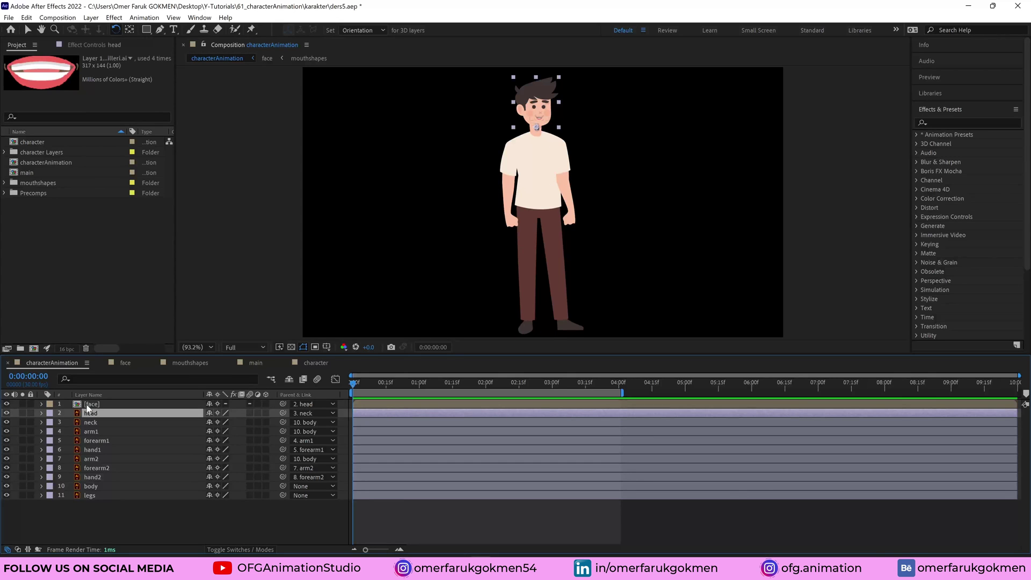
- Open the face precomp, center the face, and preview its animation from the start
{"action": "double_click", "coordinate": [96, 404]}
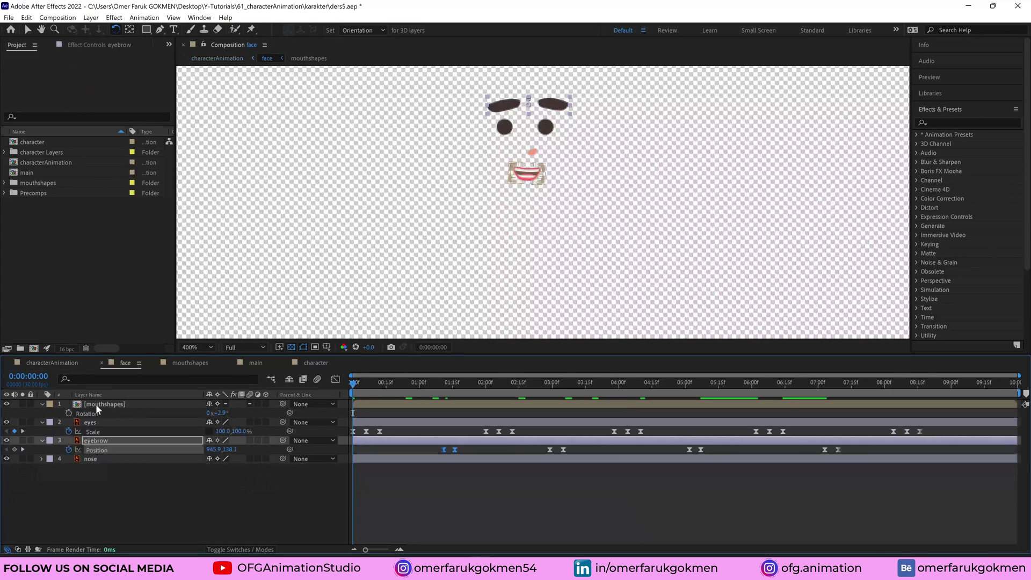
{"action": "left_click_drag", "start_coordinate": [586, 206], "coordinate": [598, 248]}
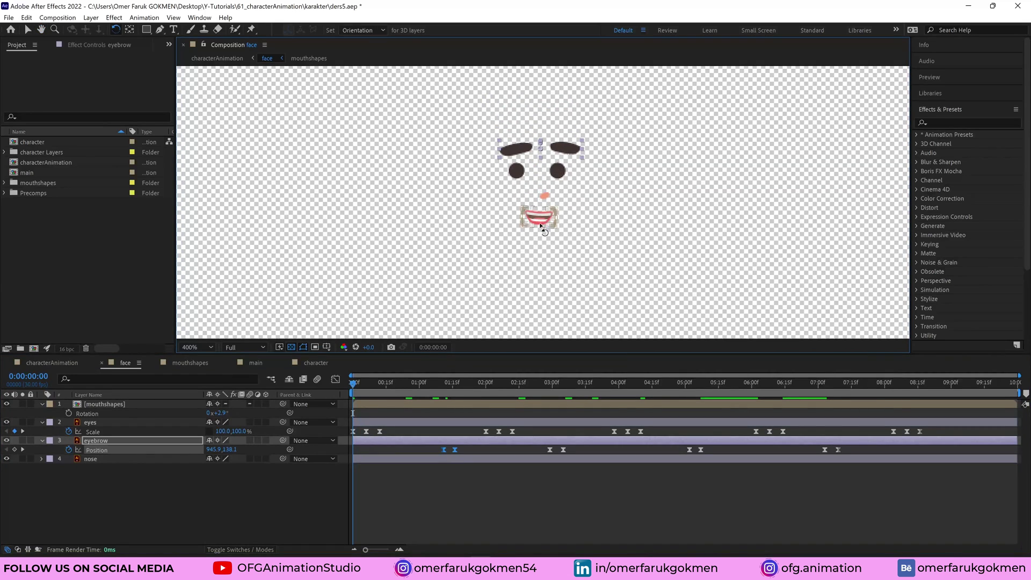
{"action": "left_click", "coordinate": [62, 482]}
{"action": "left_click_drag", "start_coordinate": [363, 389], "coordinate": [317, 395]}
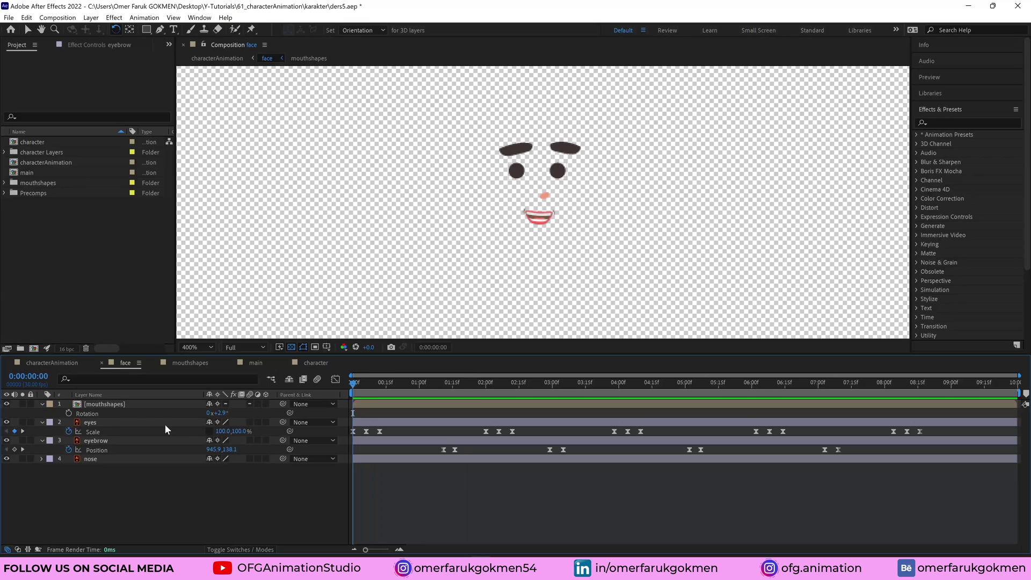
{"action": "left_click", "coordinate": [94, 422]}
{"action": "key", "text": "space"}
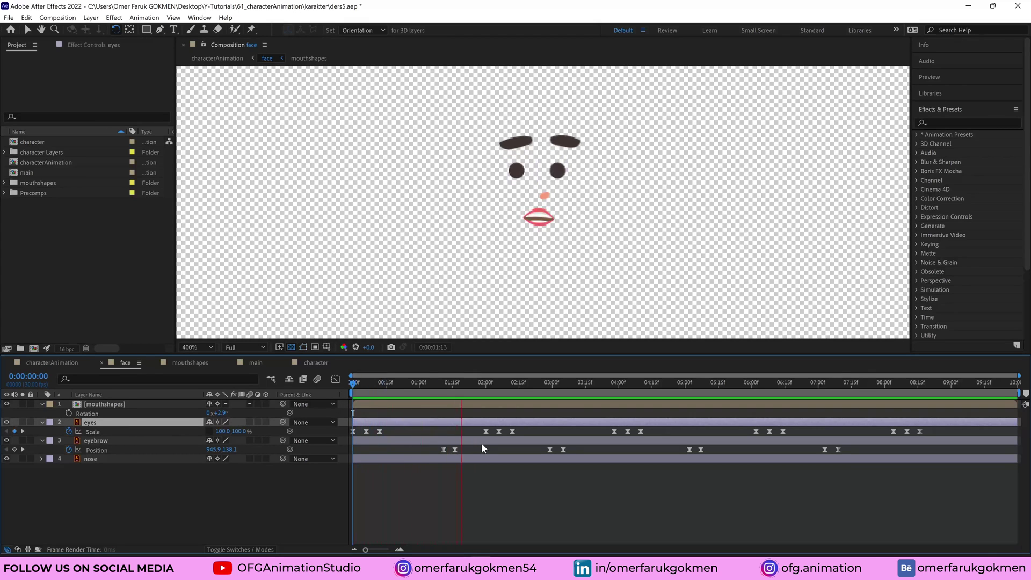
{"action": "key", "text": "space"}
{"action": "key", "text": "Home"}
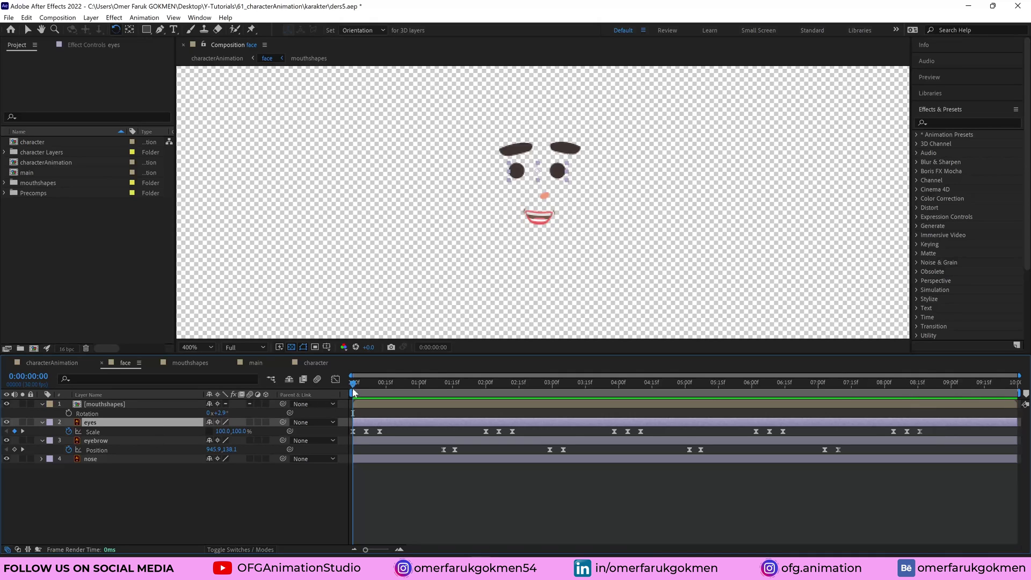
- Scrub through the eyes' blink and the eyebrow movement keyframes
{"action": "mouse_move", "coordinate": [353, 387]}
{"action": "left_mouse_down"}
{"action": "mouse_move", "coordinate": [365, 385]}
{"action": "mouse_move", "coordinate": [347, 394]}
{"action": "mouse_move", "coordinate": [364, 385]}
{"action": "left_mouse_up"}
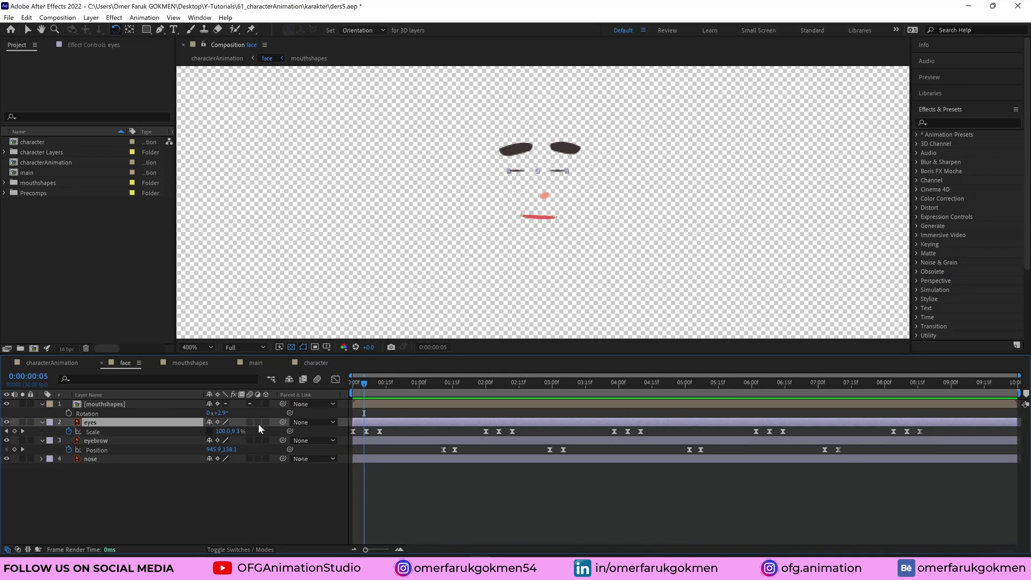
{"action": "left_click_drag", "start_coordinate": [361, 385], "coordinate": [468, 422]}
{"action": "left_click", "coordinate": [99, 441]}
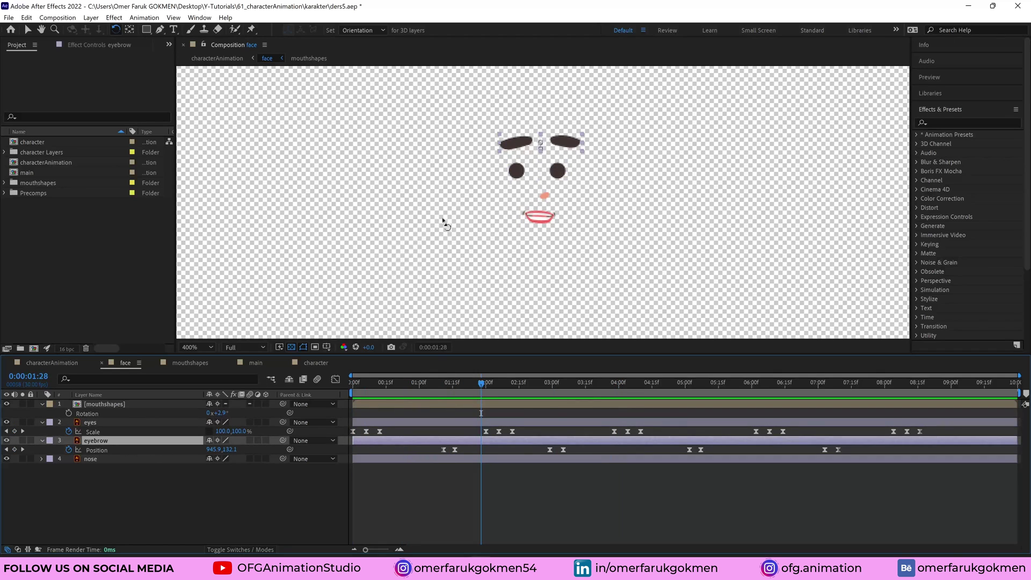
{"action": "mouse_move", "coordinate": [442, 388]}
{"action": "left_mouse_down"}
{"action": "mouse_move", "coordinate": [461, 389]}
{"action": "mouse_move", "coordinate": [441, 398]}
{"action": "mouse_move", "coordinate": [450, 397]}
{"action": "mouse_move", "coordinate": [456, 385]}
{"action": "left_mouse_up"}
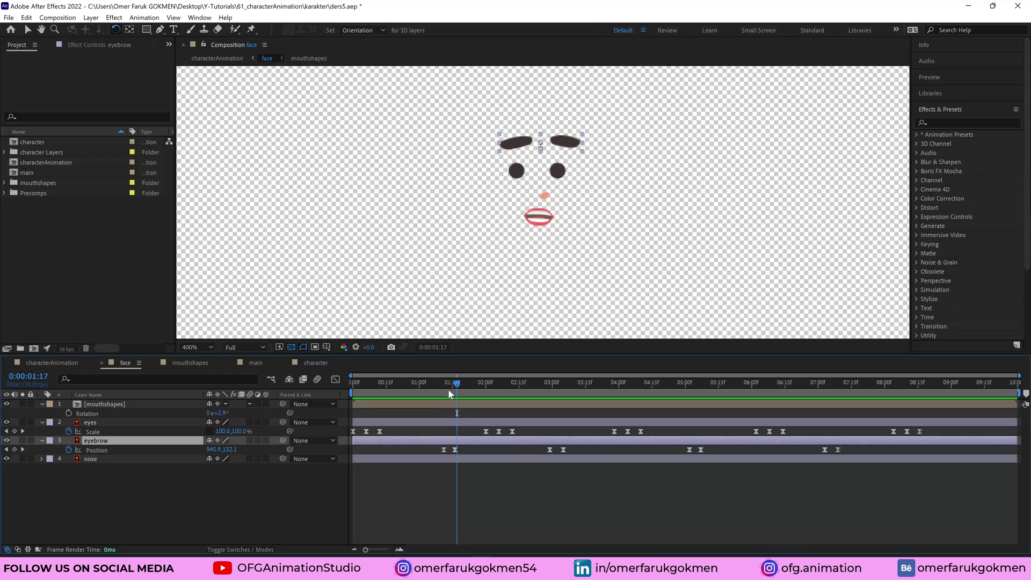
{"action": "left_click_drag", "start_coordinate": [450, 387], "coordinate": [169, 418]}
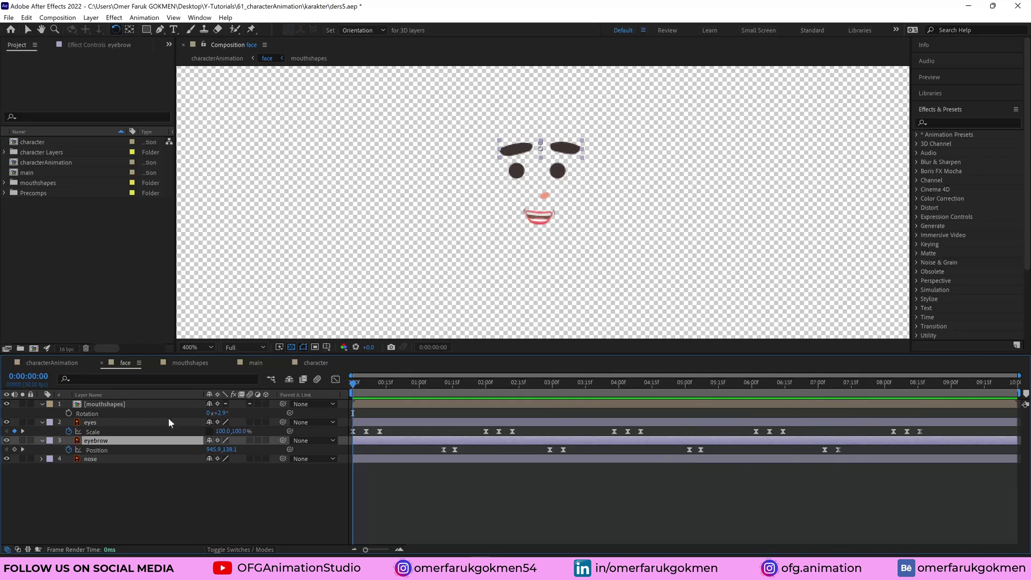
- Open the mouthshapes precomp and scrub through its mouth-shape sequence
{"action": "double_click", "coordinate": [98, 408]}
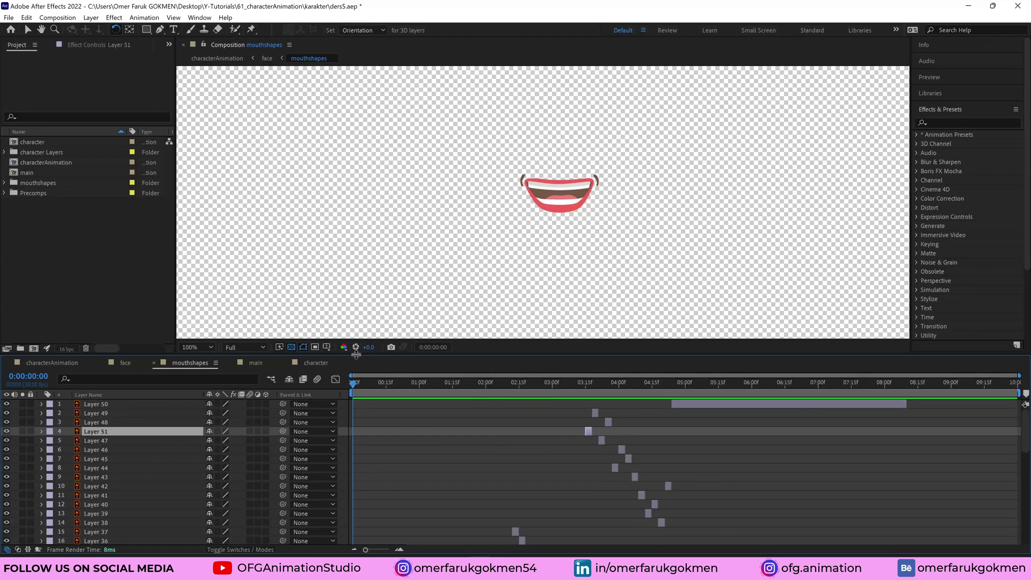
{"action": "left_click_drag", "start_coordinate": [357, 354], "coordinate": [356, 253]}
{"action": "scroll", "coordinate": [137, 373], "scroll_direction": "down", "scroll_amount": 6}
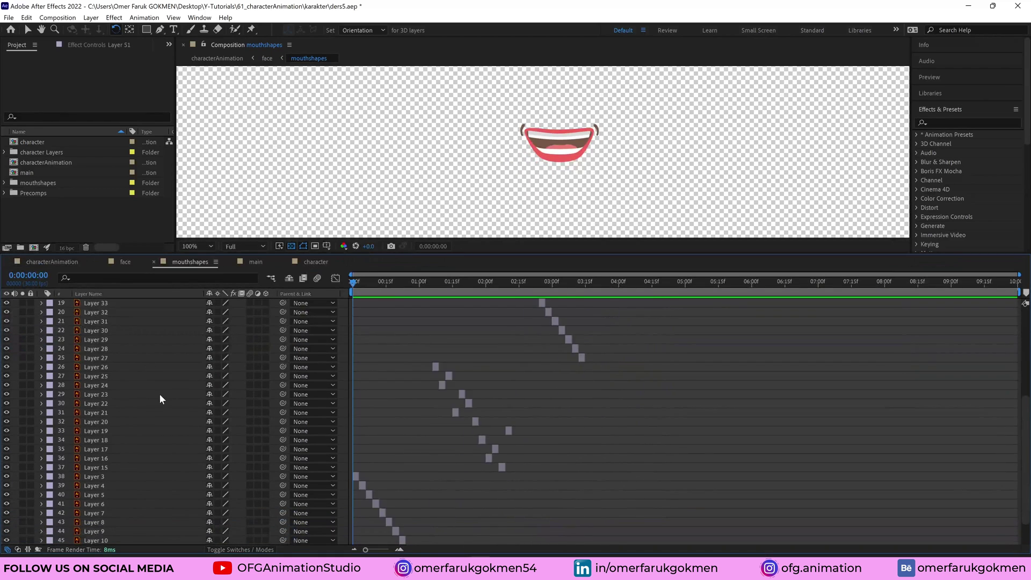
{"action": "scroll", "coordinate": [160, 398], "scroll_direction": "down", "scroll_amount": 1}
{"action": "left_click", "coordinate": [385, 550]}
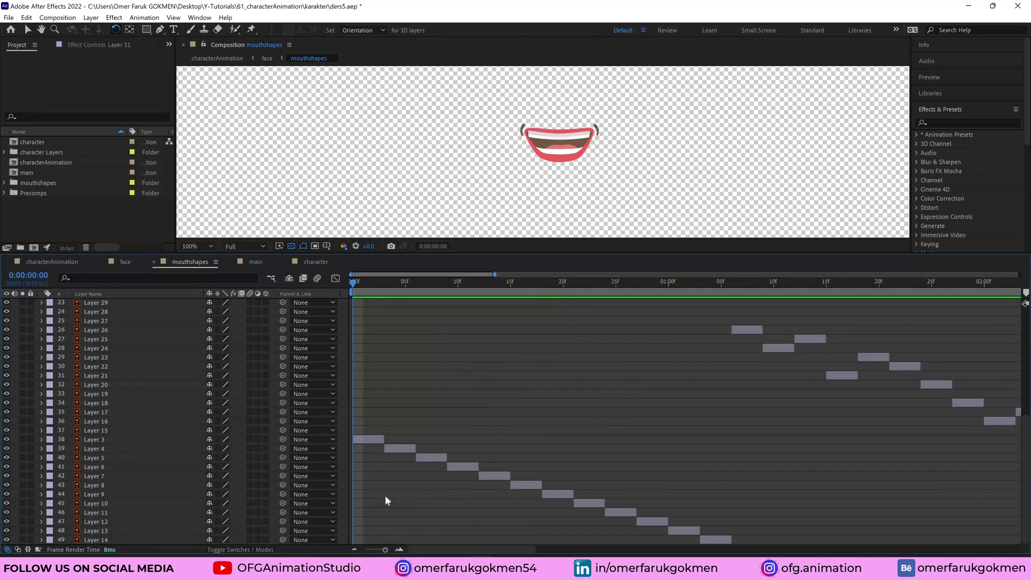
{"action": "mouse_move", "coordinate": [365, 282]}
{"action": "left_mouse_down"}
{"action": "mouse_move", "coordinate": [381, 282]}
{"action": "mouse_move", "coordinate": [359, 291]}
{"action": "mouse_move", "coordinate": [382, 291]}
{"action": "left_mouse_up"}
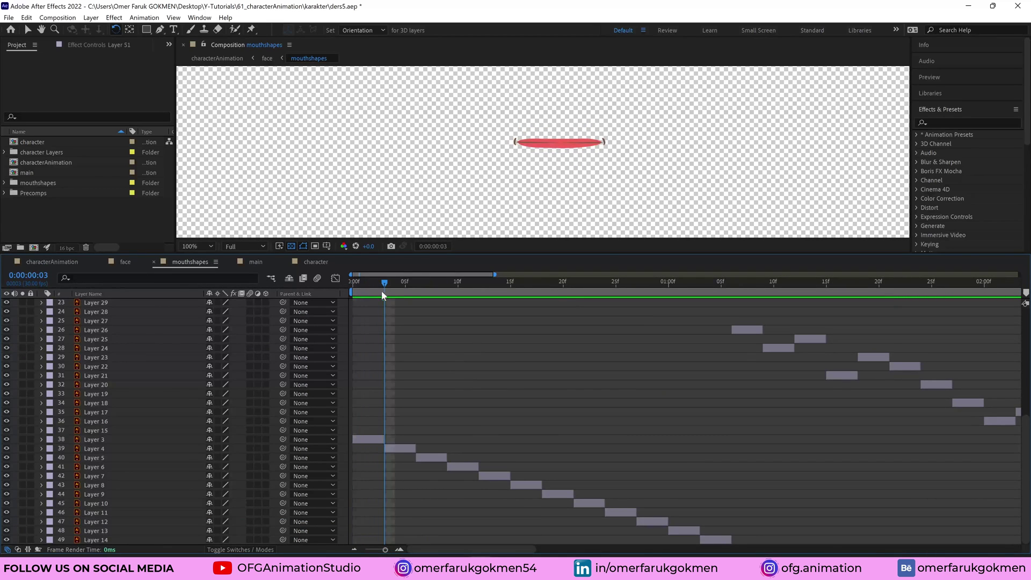
{"action": "left_click", "coordinate": [363, 441]}
{"action": "left_click_drag", "start_coordinate": [369, 282], "coordinate": [530, 309]}
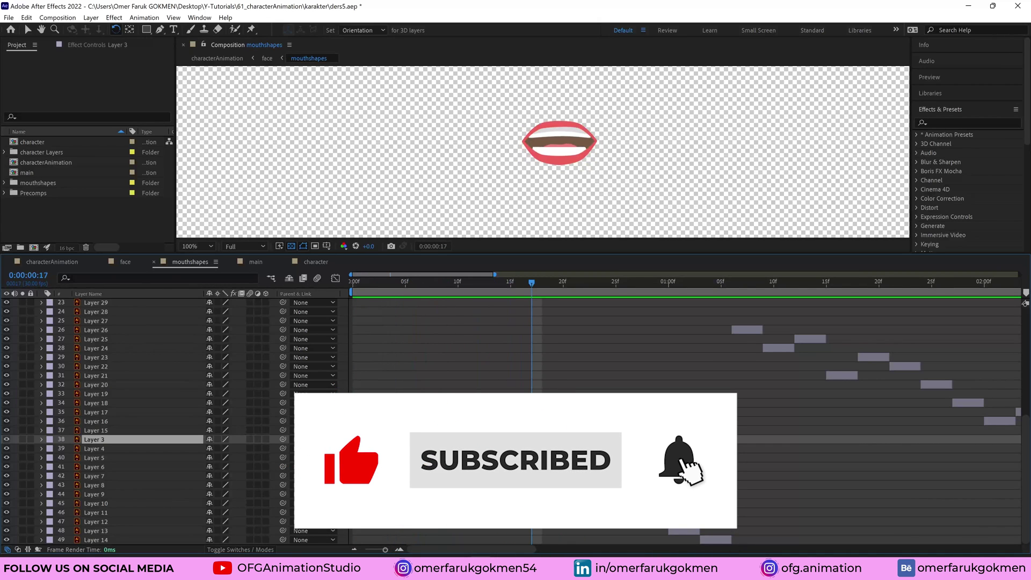
- Move Layer 17's mouth shape earlier to about 1:26
{"action": "key", "text": "minus"}
{"action": "key", "text": "minus"}
{"action": "key", "text": "minus"}
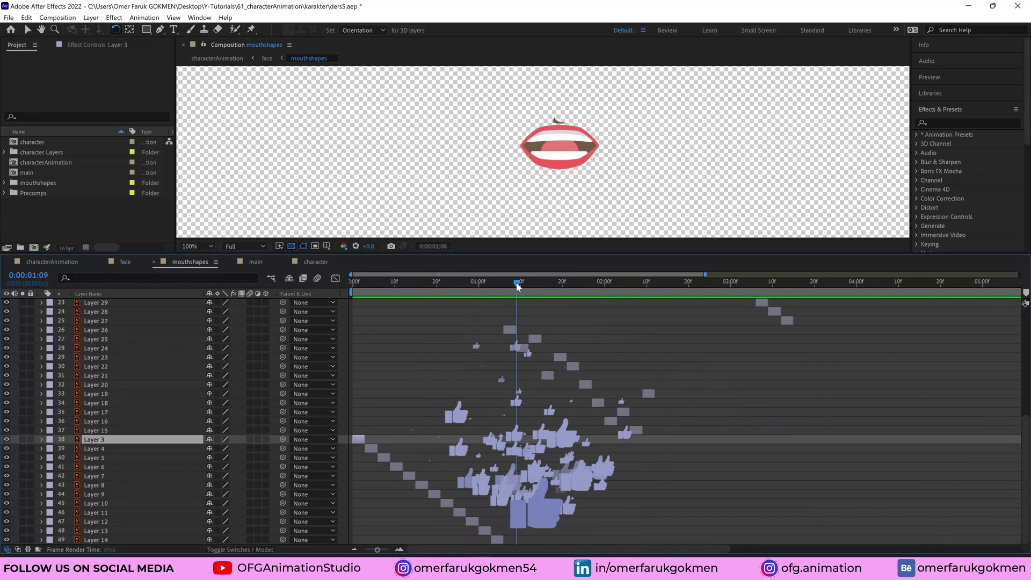
{"action": "left_click_drag", "start_coordinate": [517, 282], "coordinate": [604, 283]}
{"action": "left_click", "coordinate": [648, 395]}
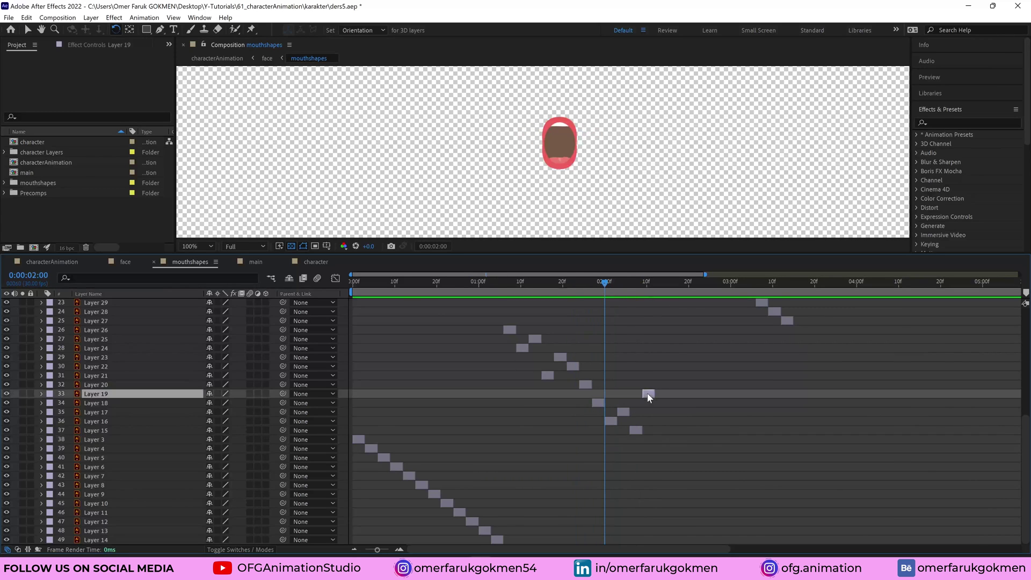
{"action": "left_click", "coordinate": [624, 412]}
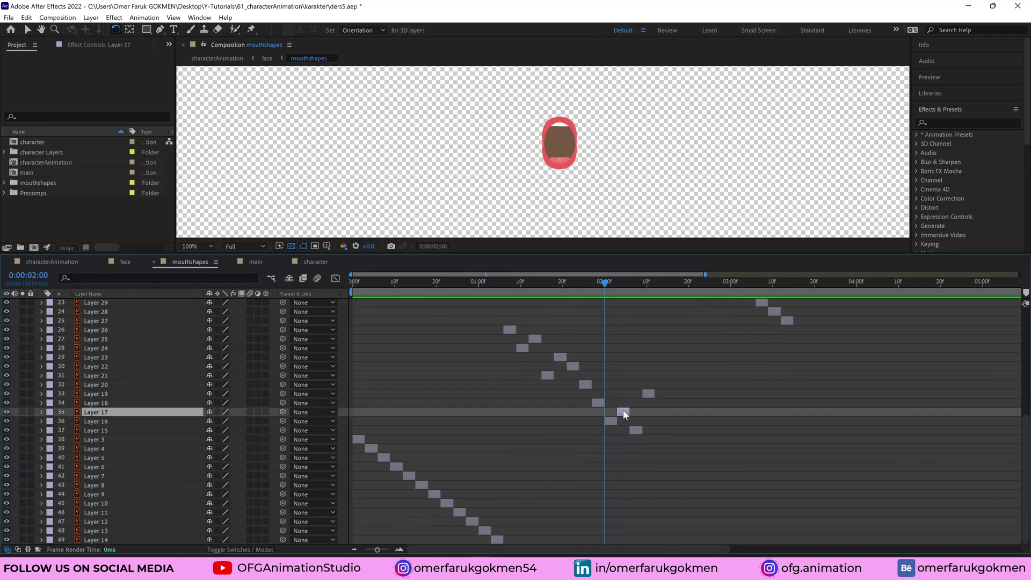
{"action": "mouse_move", "coordinate": [624, 413]}
{"action": "left_mouse_down"}
{"action": "mouse_move", "coordinate": [597, 414]}
{"action": "mouse_move", "coordinate": [623, 406]}
{"action": "left_mouse_up"}
{"action": "left_click", "coordinate": [598, 404]}
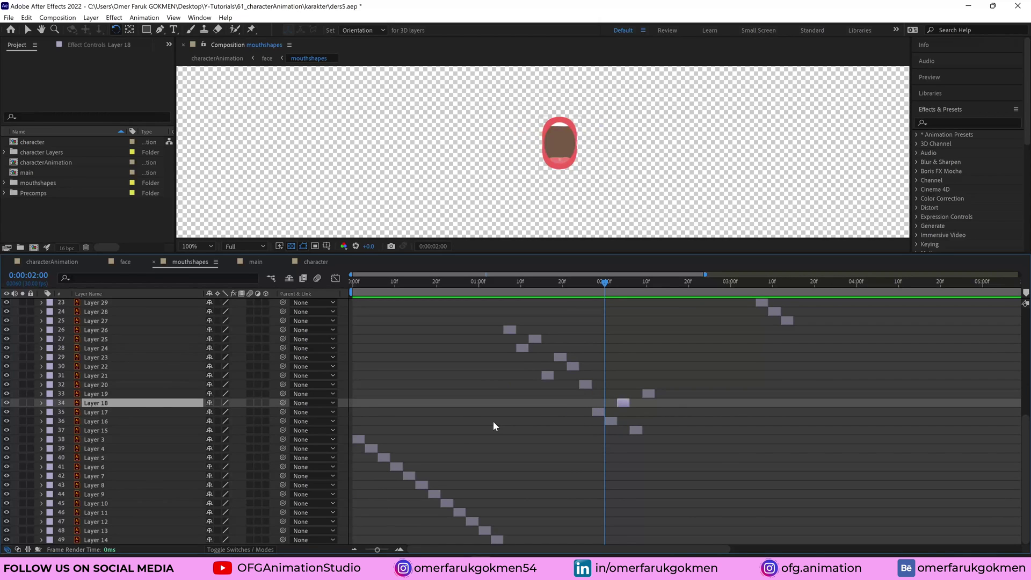
- Zoom the timeline out to eight seconds and return to the face composition
{"action": "key", "text": "minus"}
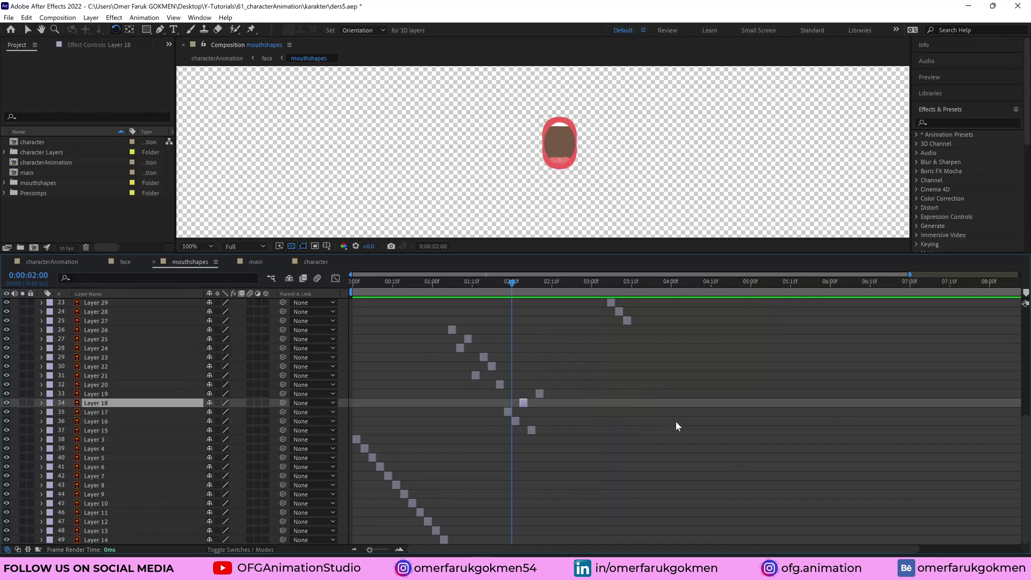
{"action": "scroll", "coordinate": [676, 421], "scroll_direction": "up", "scroll_amount": 5}
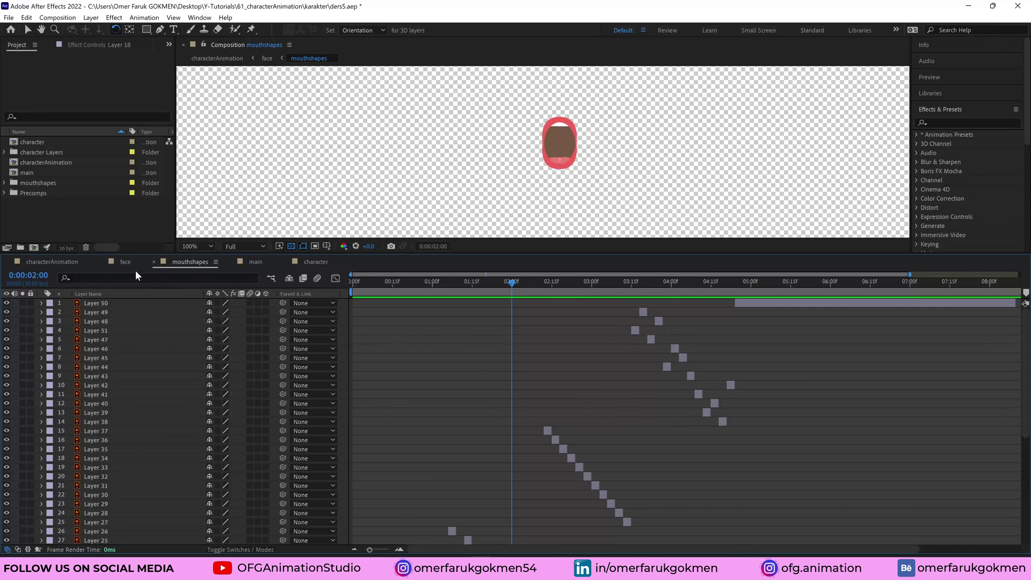
{"action": "left_click", "coordinate": [123, 263]}
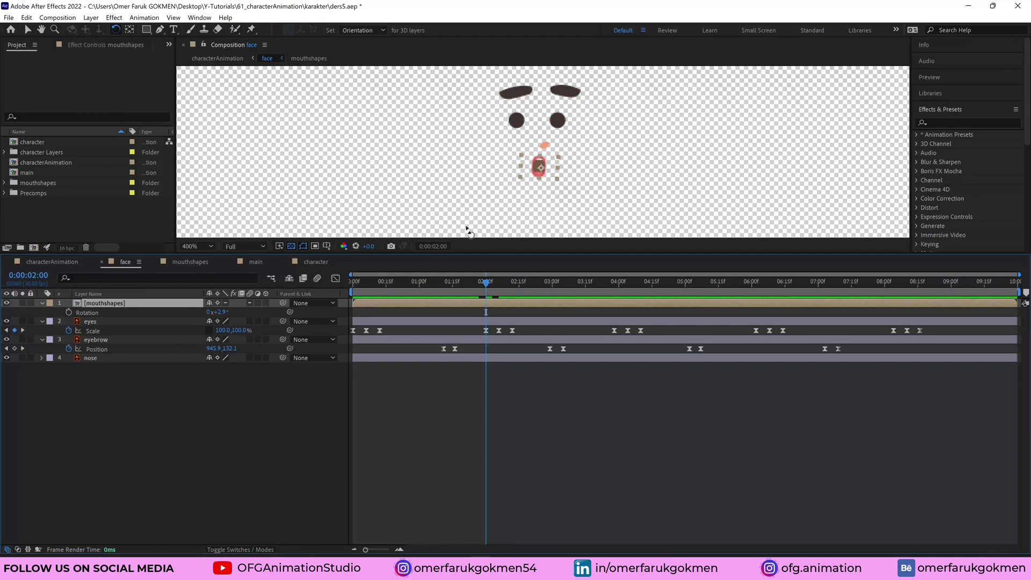
- Open characterAnimation, enlarge the preview, and inspect the head and neck layers
{"action": "left_click", "coordinate": [53, 261]}
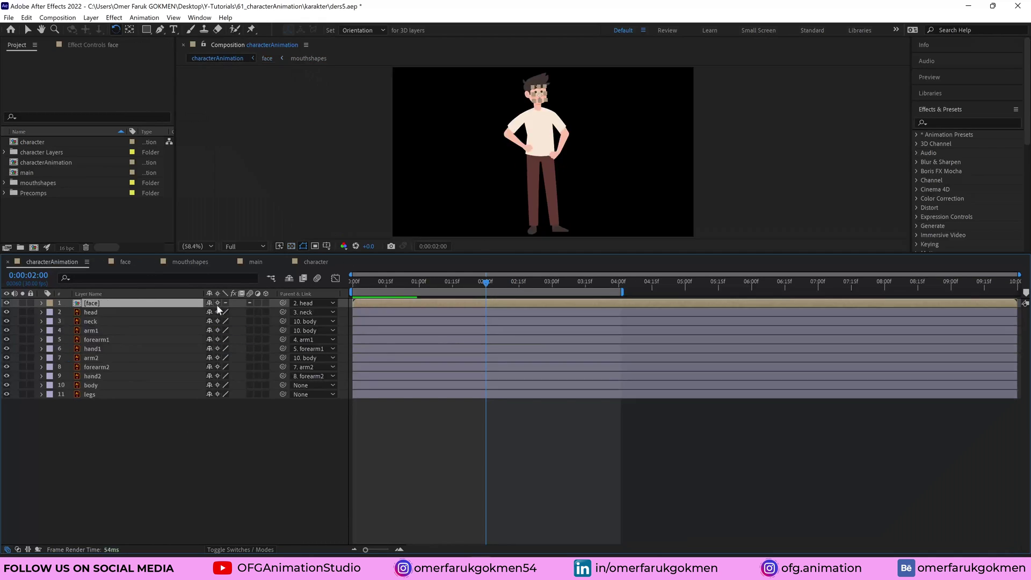
{"action": "left_click_drag", "start_coordinate": [416, 260], "coordinate": [397, 300]}
{"action": "scroll", "coordinate": [536, 93], "scroll_direction": "up", "scroll_amount": 1}
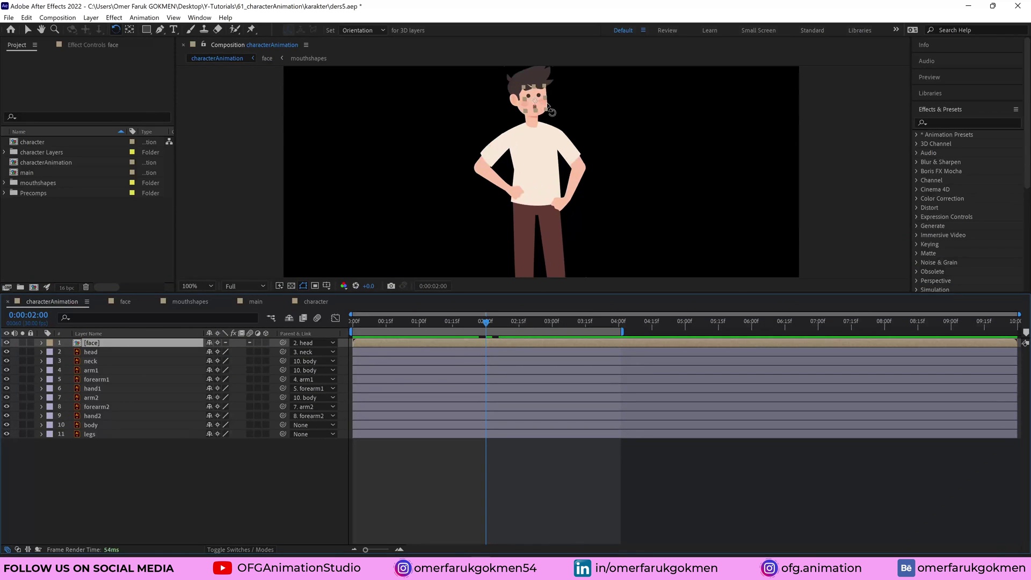
{"action": "key", "text": "v"}
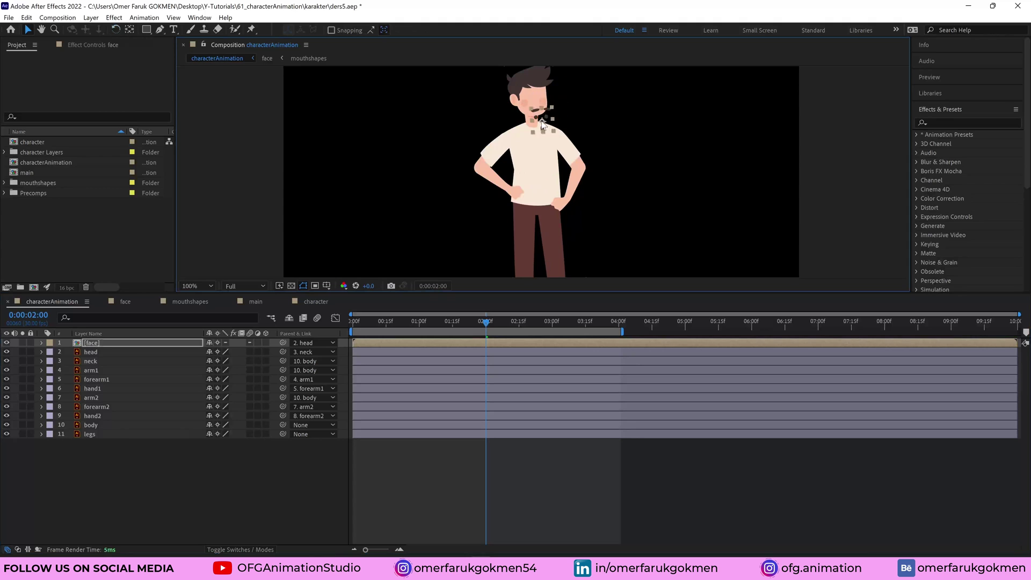
{"action": "left_click", "coordinate": [91, 352]}
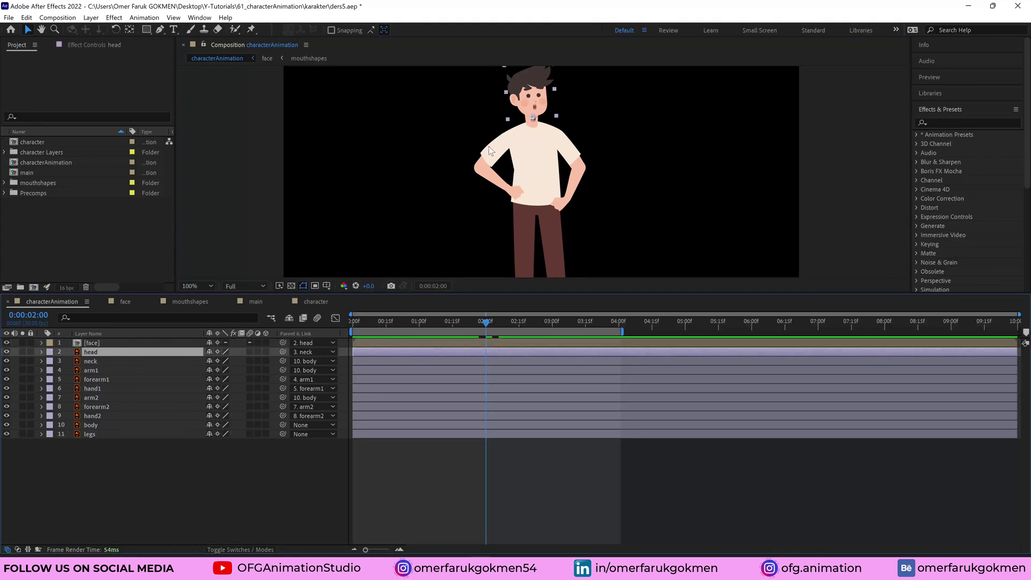
{"action": "scroll", "coordinate": [546, 170], "scroll_direction": "up", "scroll_amount": 1}
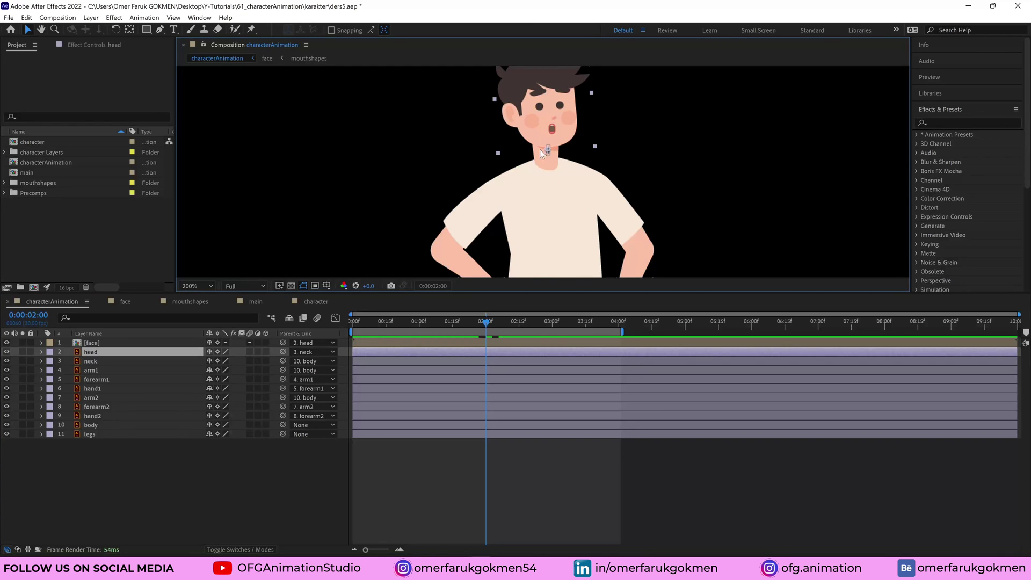
{"action": "left_click", "coordinate": [91, 362]}
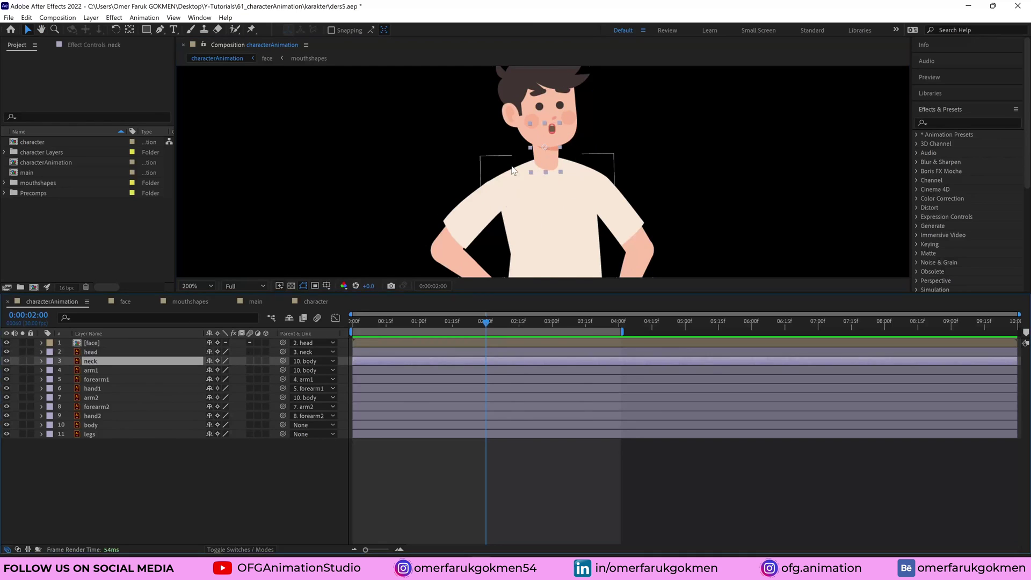
- Solo arm1, forearm1 and hand1 to isolate the arm in view
{"action": "left_click", "coordinate": [103, 370]}
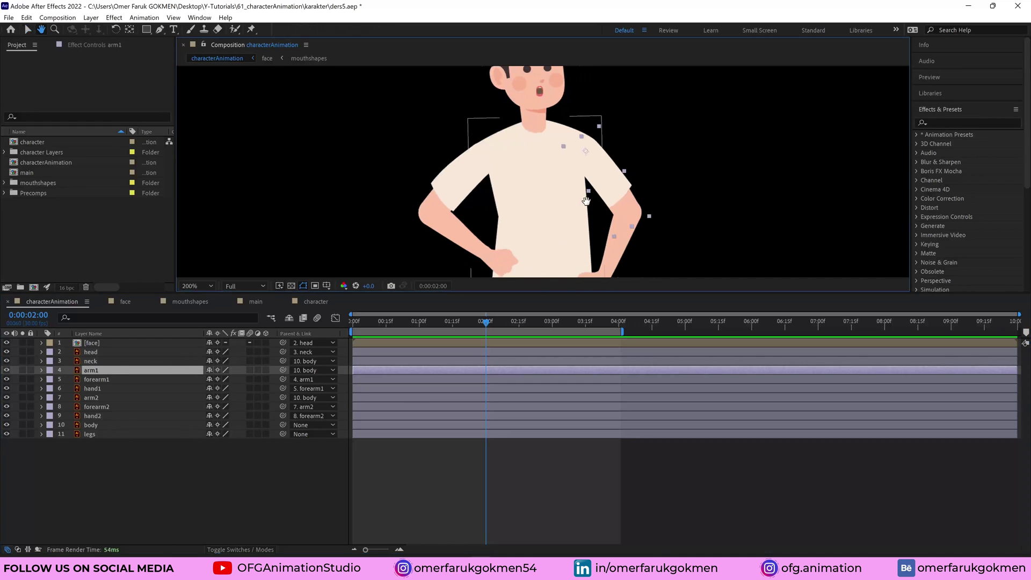
{"action": "scroll", "coordinate": [588, 205], "scroll_direction": "down", "scroll_amount": 2}
{"action": "left_click", "coordinate": [89, 380]}
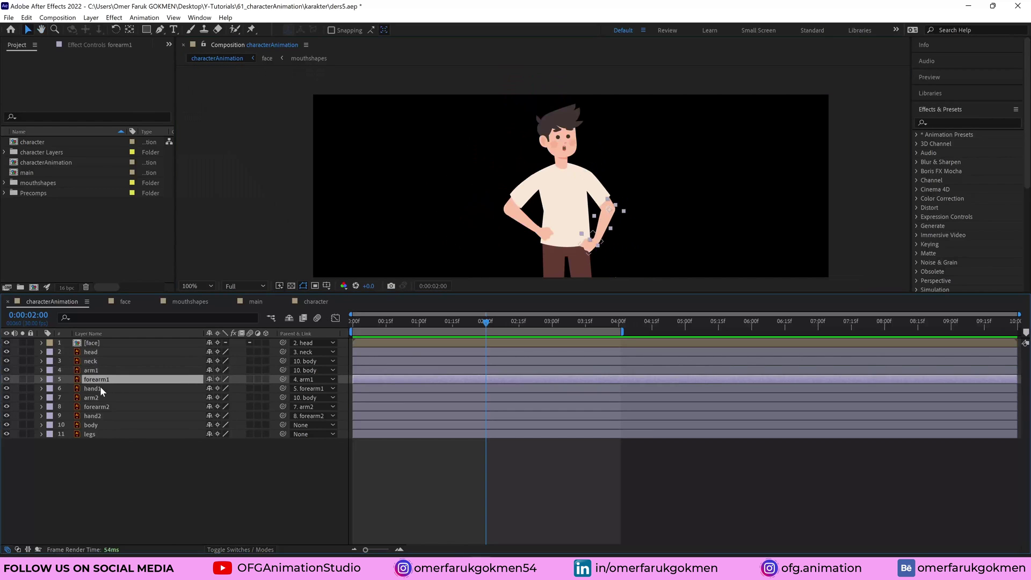
{"action": "left_click", "coordinate": [100, 387]}
{"action": "scroll", "coordinate": [620, 216], "scroll_direction": "up", "scroll_amount": 2}
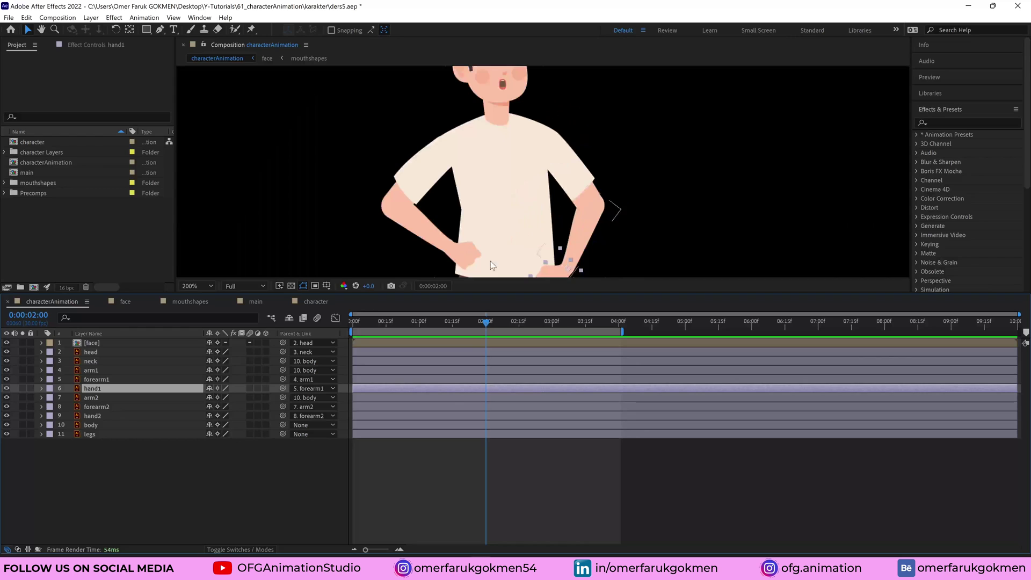
{"action": "left_click", "coordinate": [98, 369]}
{"action": "left_click", "coordinate": [96, 388], "text": "shift"}
{"action": "left_click", "coordinate": [22, 370]}
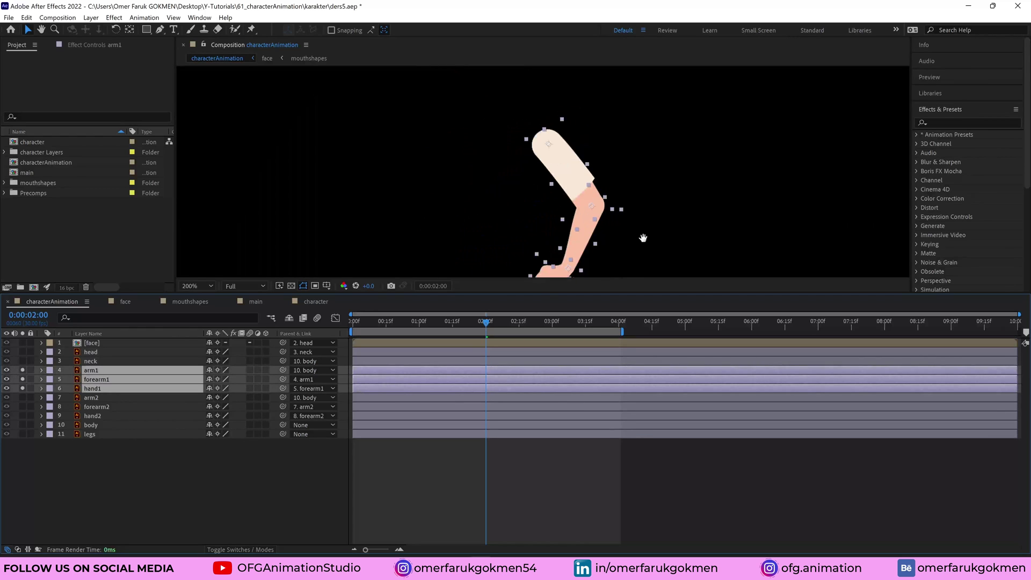
{"action": "left_click_drag", "start_coordinate": [557, 196], "coordinate": [547, 160]}
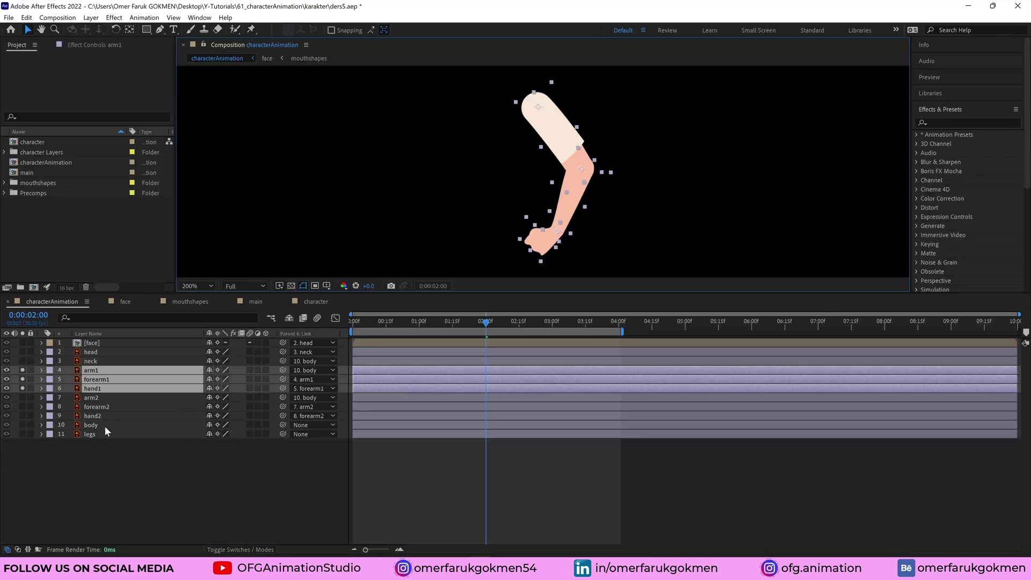
- Inspect the isolated arm1, forearm1 and hand1 layers, then turn their solo off
{"action": "left_click", "coordinate": [99, 388]}
{"action": "left_click", "coordinate": [99, 371]}
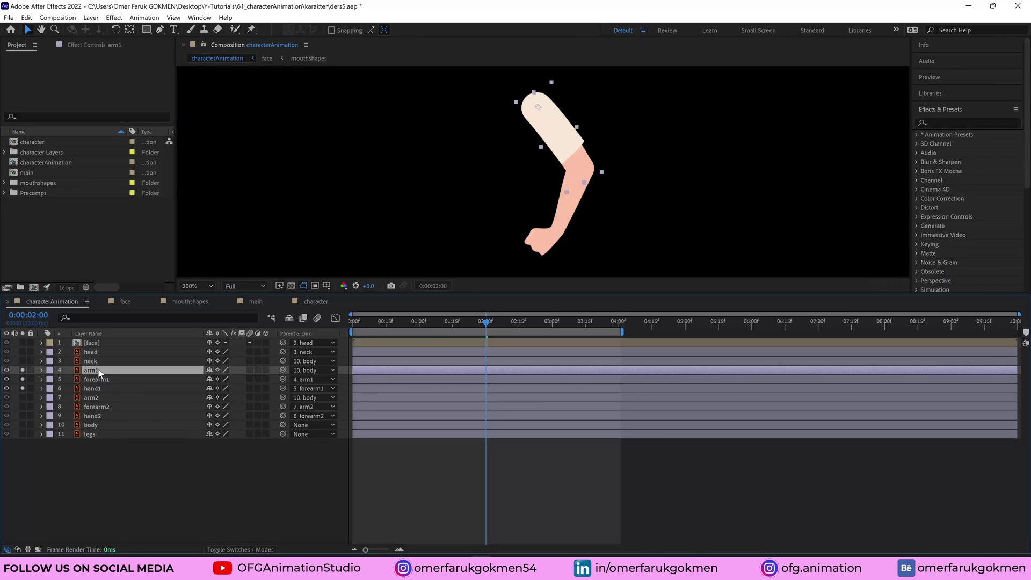
{"action": "left_click", "coordinate": [98, 379]}
{"action": "left_click", "coordinate": [96, 387]}
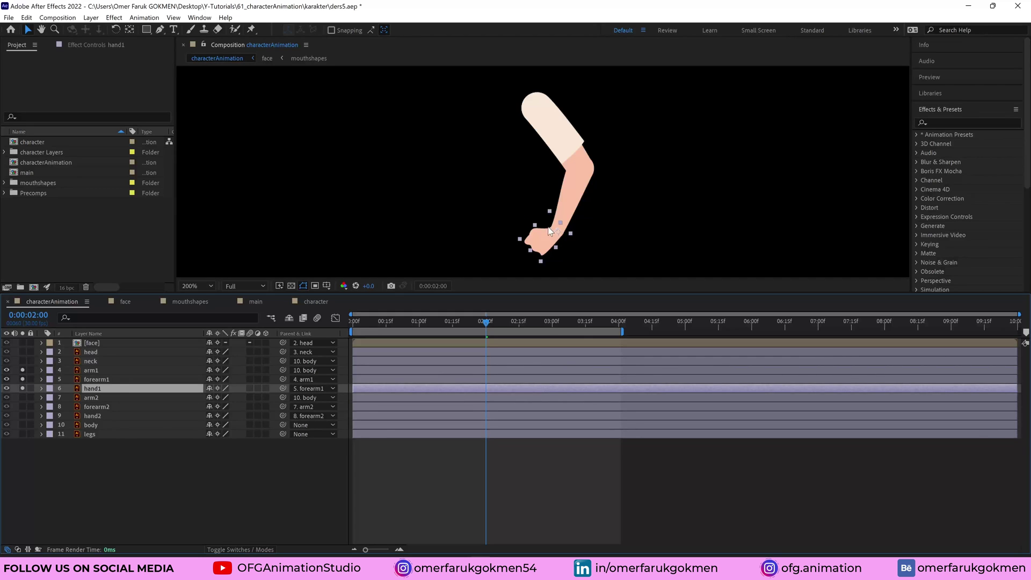
{"action": "left_click", "coordinate": [95, 371]}
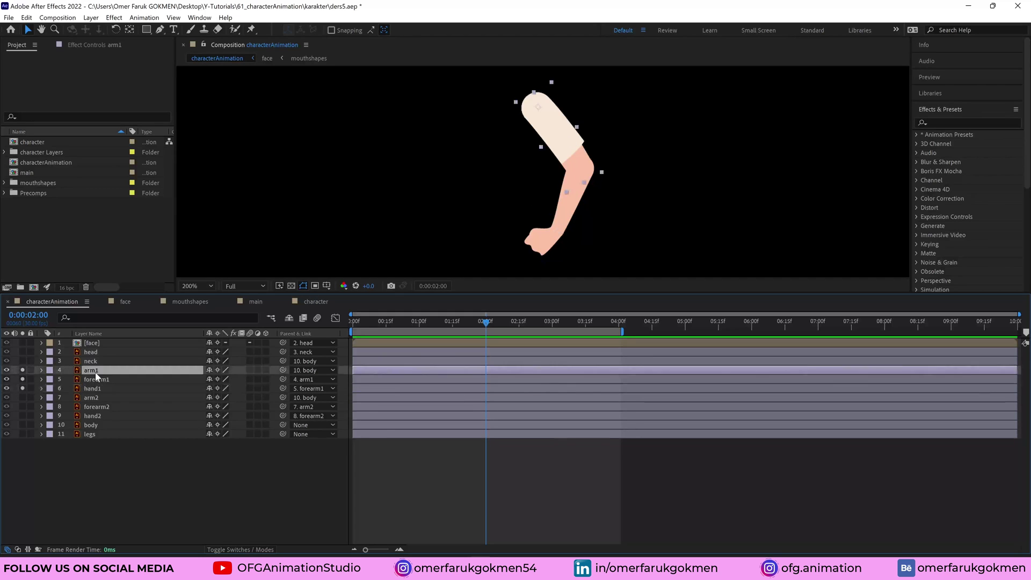
{"action": "left_click", "coordinate": [96, 379]}
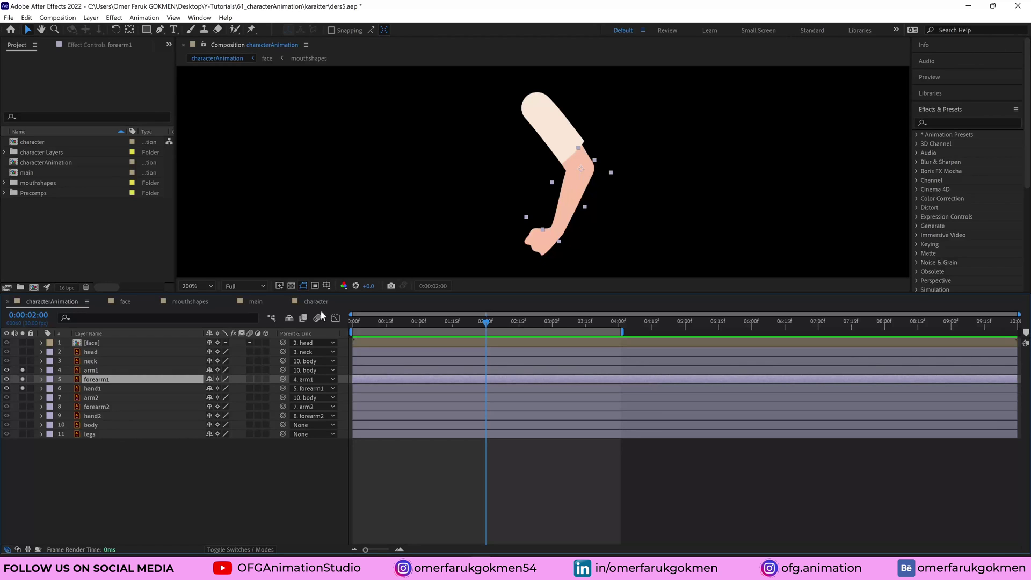
{"action": "left_click", "coordinate": [101, 388]}
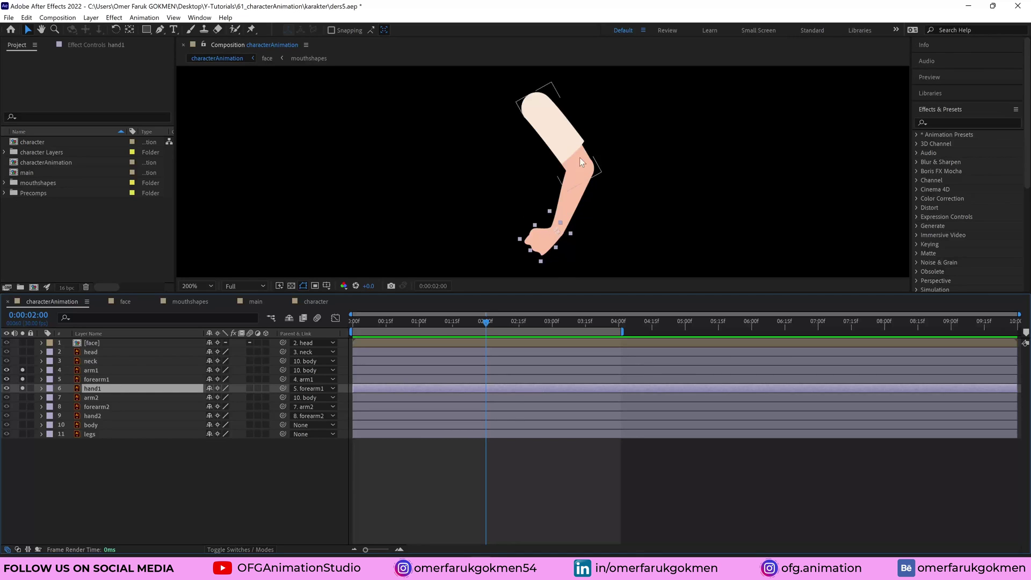
{"action": "left_click", "coordinate": [22, 370]}
{"action": "left_click", "coordinate": [22, 379]}
{"action": "left_click", "coordinate": [22, 388]}
- Inspect the arm2, hand2, body and legs layers and zoom the preview to 50%
{"action": "left_click", "coordinate": [88, 398]}
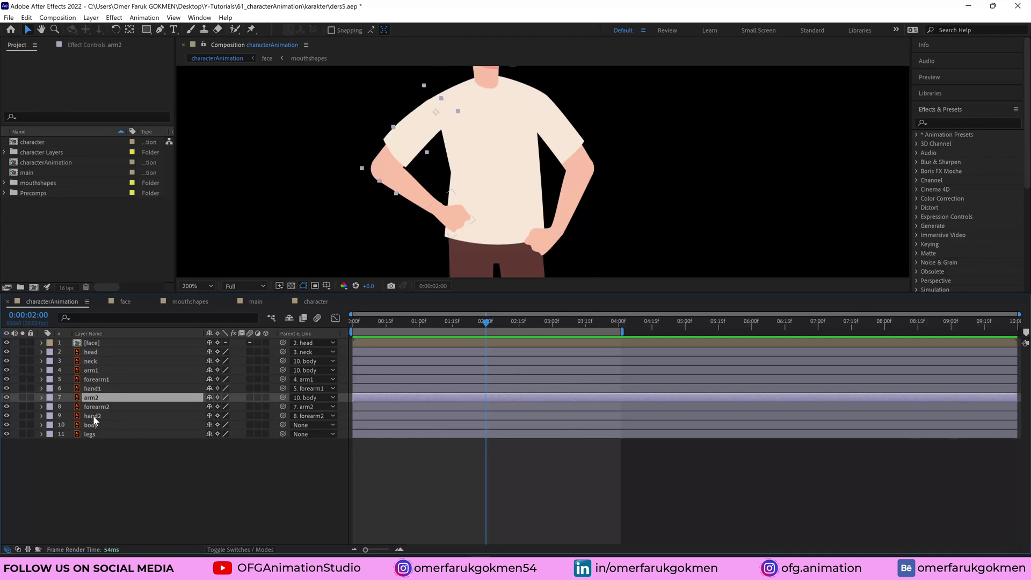
{"action": "left_click", "coordinate": [92, 414]}
{"action": "scroll", "coordinate": [504, 224], "scroll_direction": "down", "scroll_amount": 1}
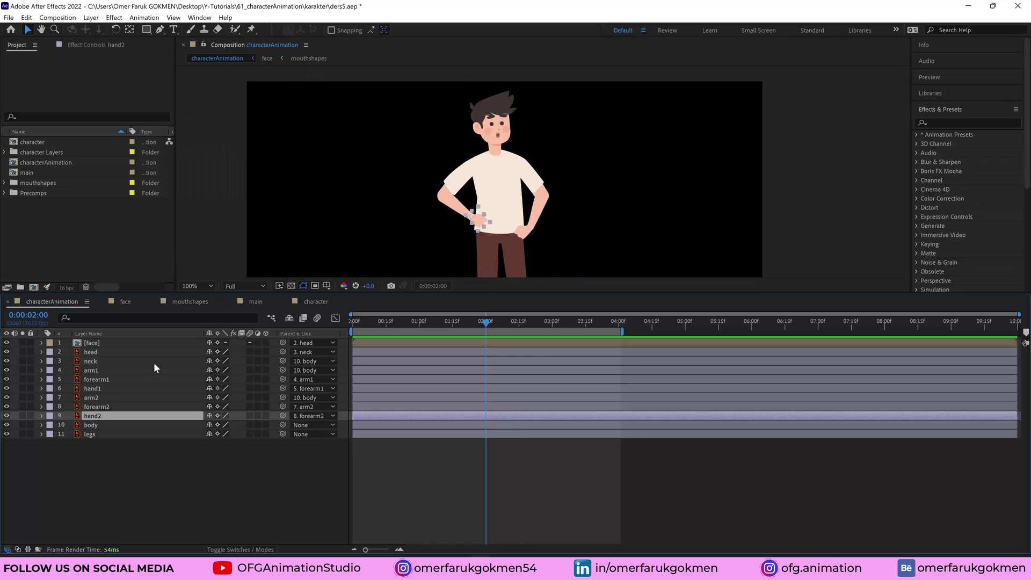
{"action": "left_click", "coordinate": [92, 424]}
{"action": "left_click_drag", "start_coordinate": [493, 232], "coordinate": [495, 217]}
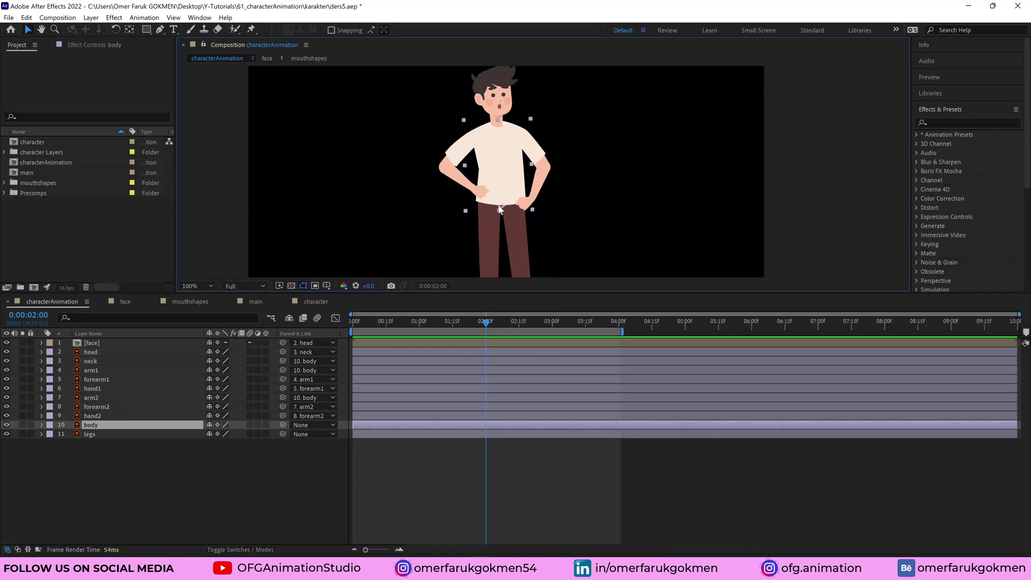
{"action": "left_click", "coordinate": [105, 433]}
{"action": "key", "text": "h"}
{"action": "left_click_drag", "start_coordinate": [556, 224], "coordinate": [552, 222]}
{"action": "key", "text": "v"}
{"action": "key", "text": "comma"}
{"action": "key", "text": "comma"}
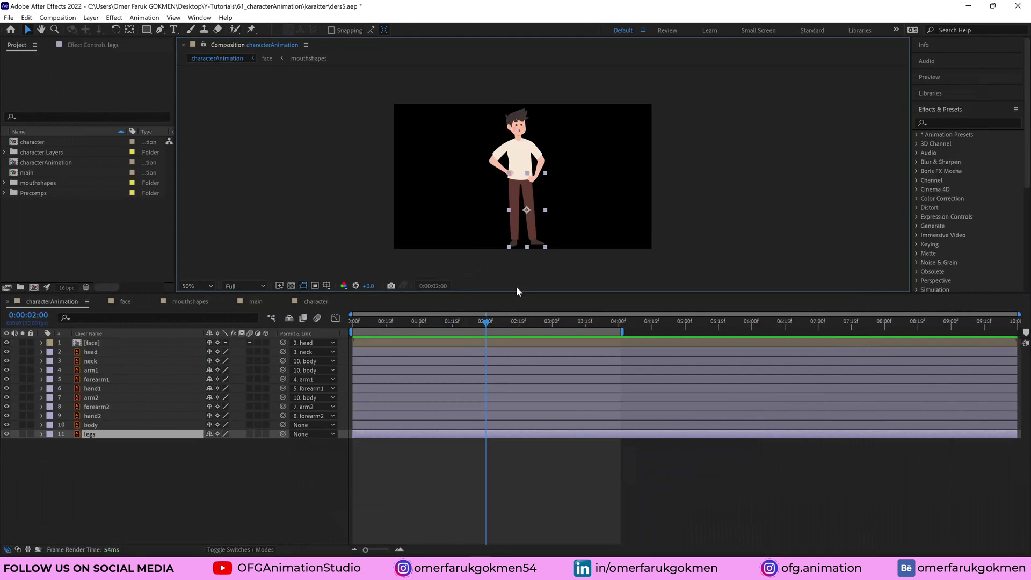
{"action": "left_click_drag", "start_coordinate": [518, 293], "coordinate": [521, 333]}
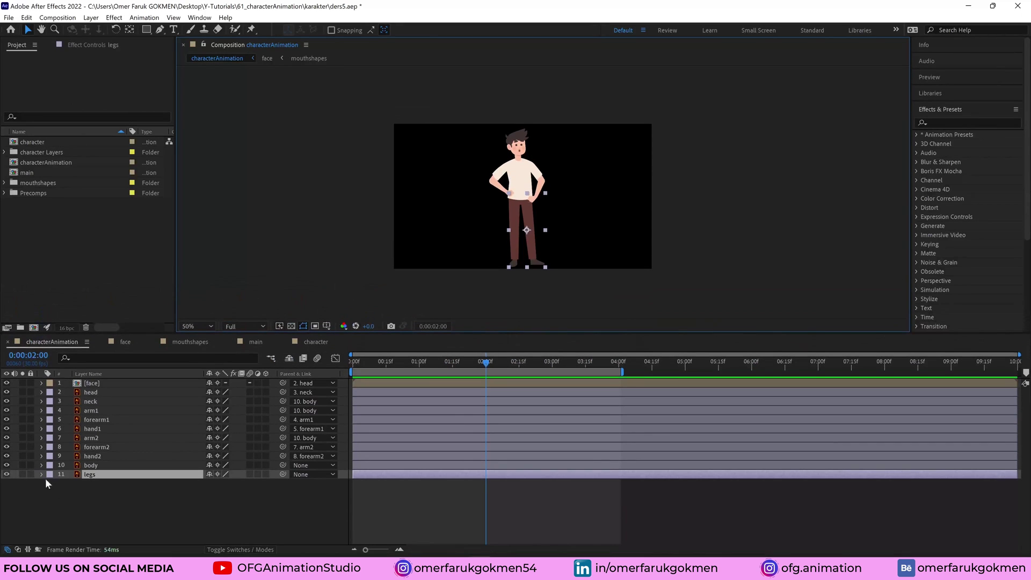
{"action": "left_click", "coordinate": [138, 507]}
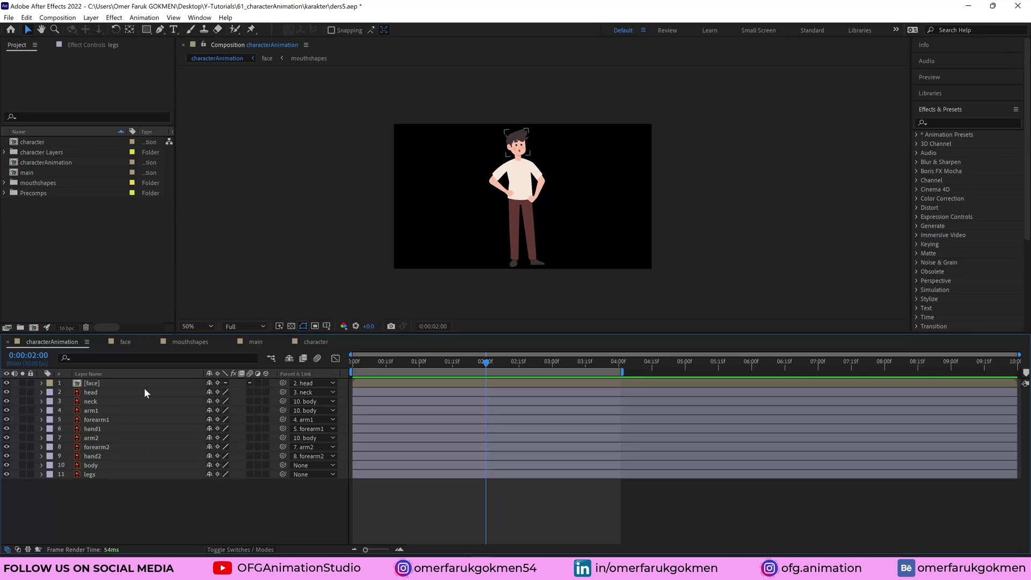
{"action": "scroll", "coordinate": [546, 160], "scroll_direction": "up", "scroll_amount": 2}
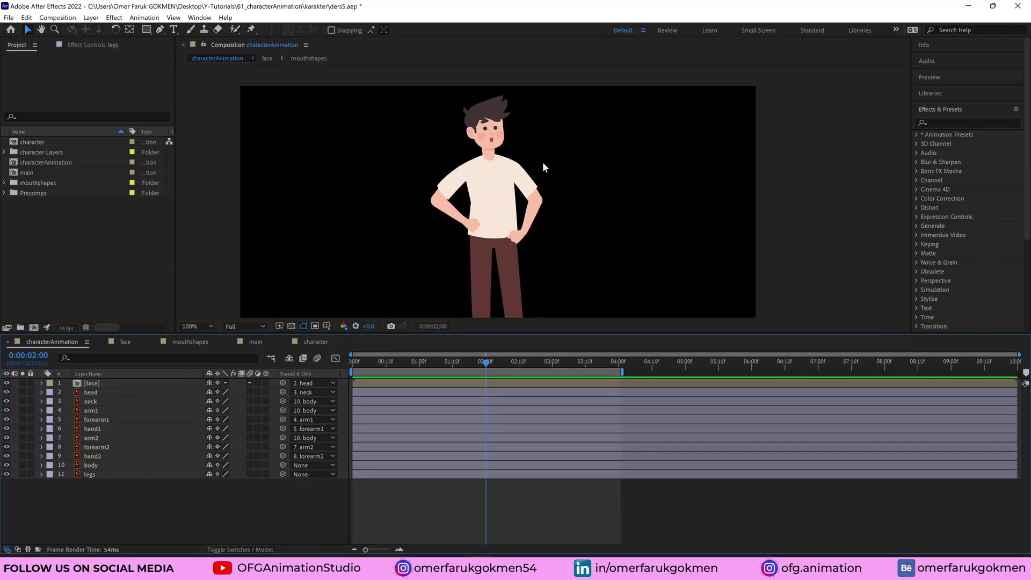
{"action": "left_click", "coordinate": [99, 385]}
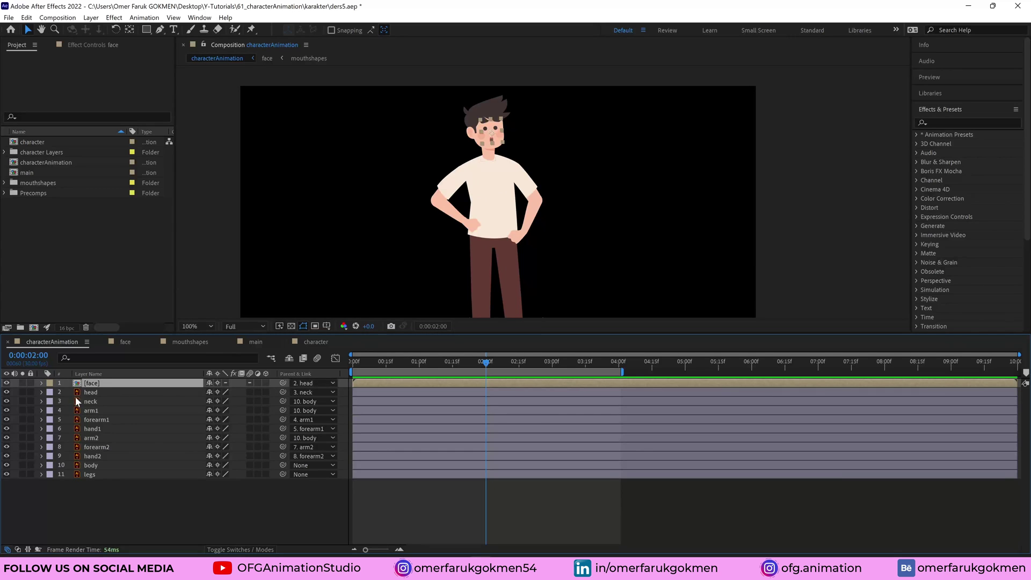
{"action": "left_click", "coordinate": [91, 393]}
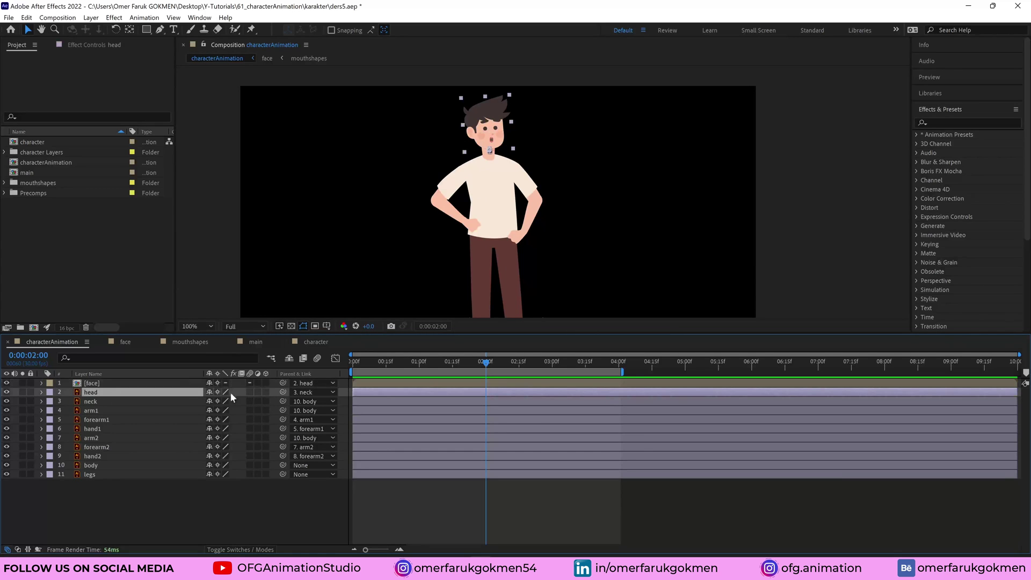
{"action": "left_click", "coordinate": [102, 403]}
{"action": "key", "text": "ctrl+End"}
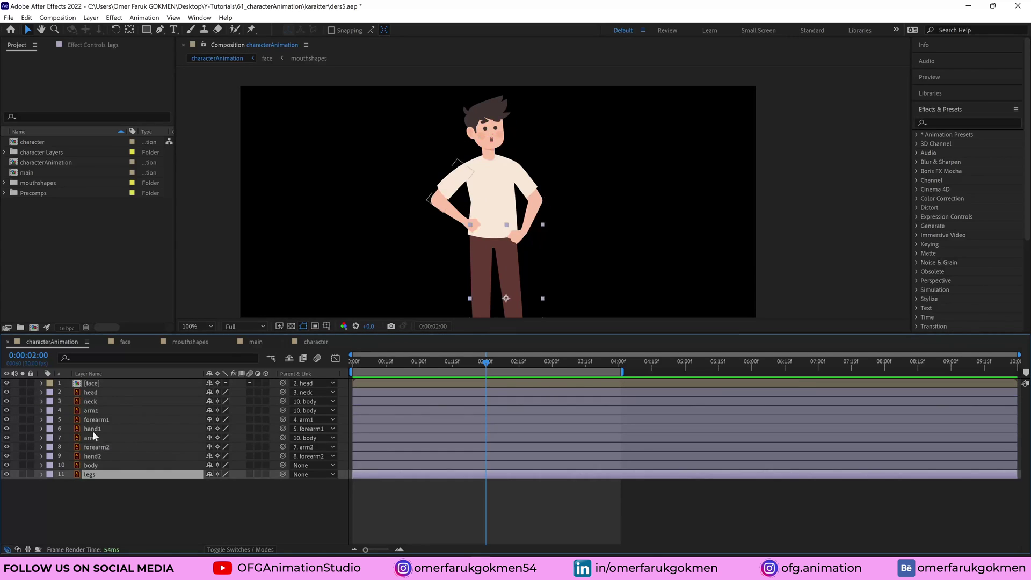
{"action": "left_click", "coordinate": [101, 428]}
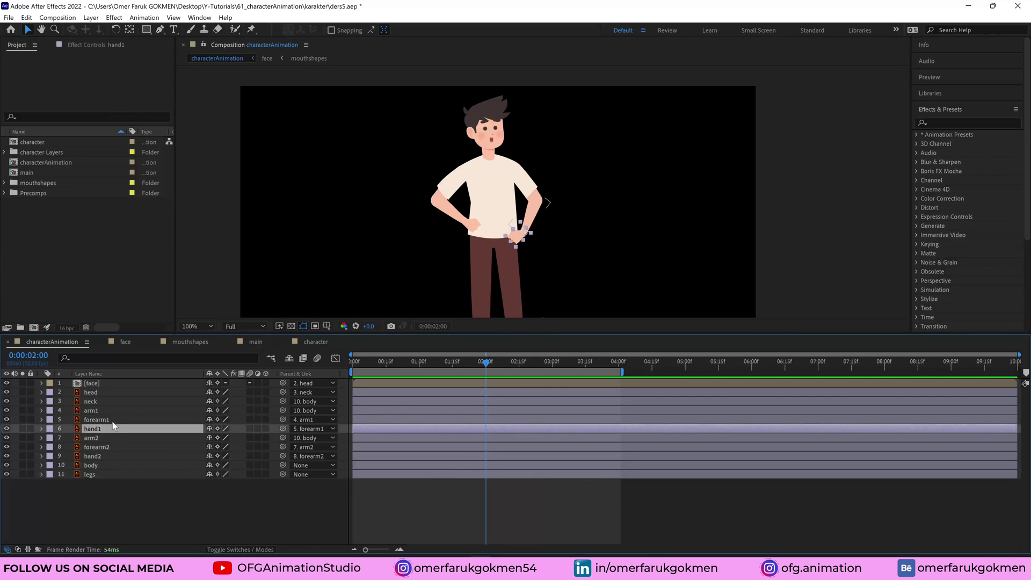
{"action": "left_click", "coordinate": [110, 421]}
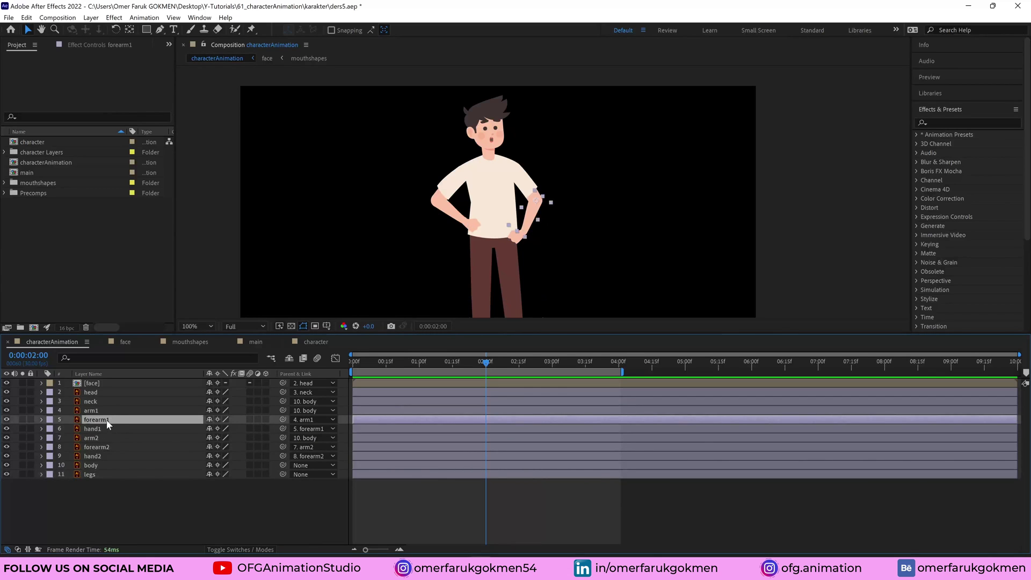
{"action": "left_click", "coordinate": [98, 410]}
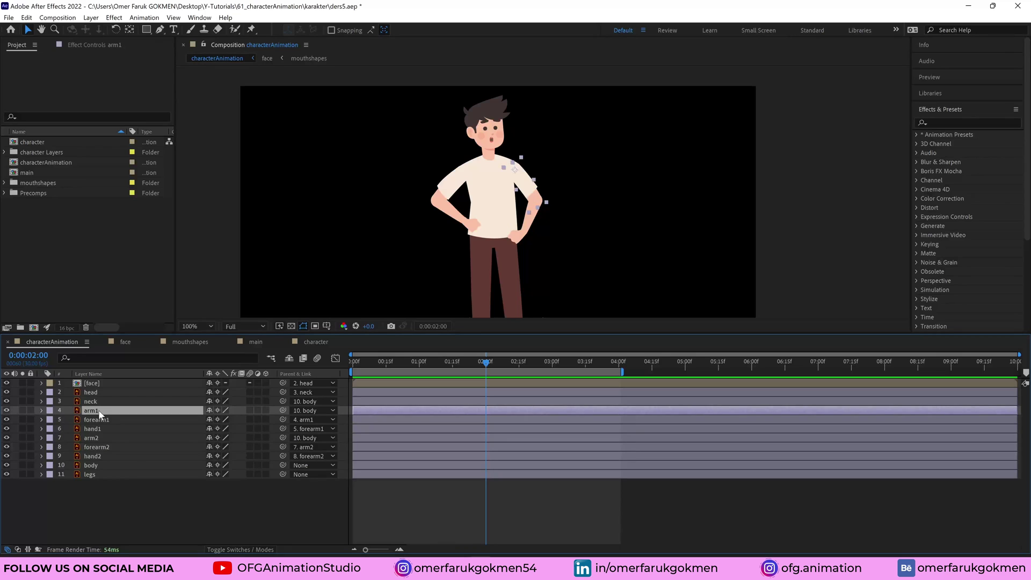
{"action": "left_click", "coordinate": [98, 438]}
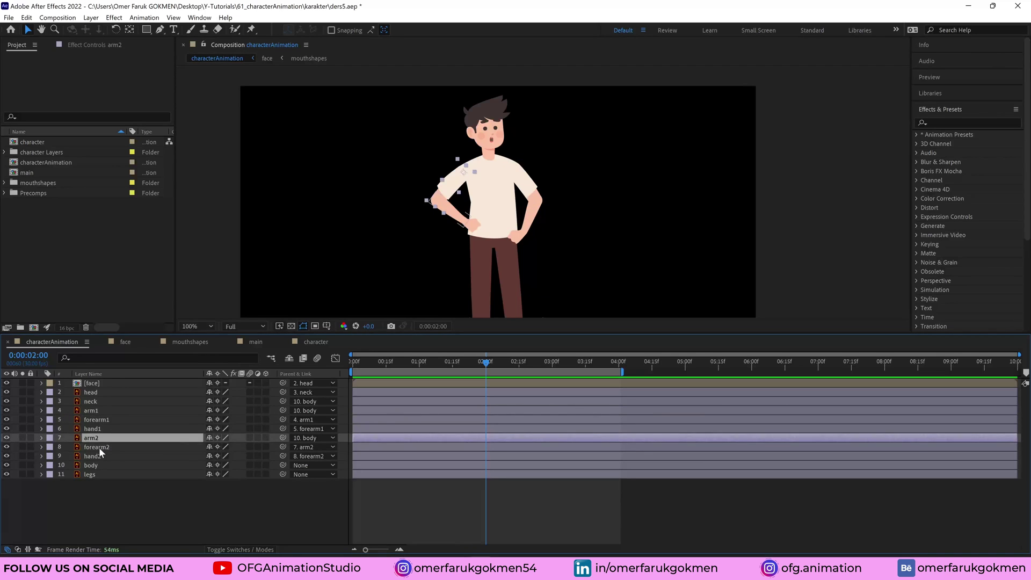
{"action": "left_click", "coordinate": [99, 447]}
{"action": "left_click", "coordinate": [95, 456]}
{"action": "left_click", "coordinate": [94, 438]}
{"action": "left_click", "coordinate": [98, 411], "text": "ctrl"}
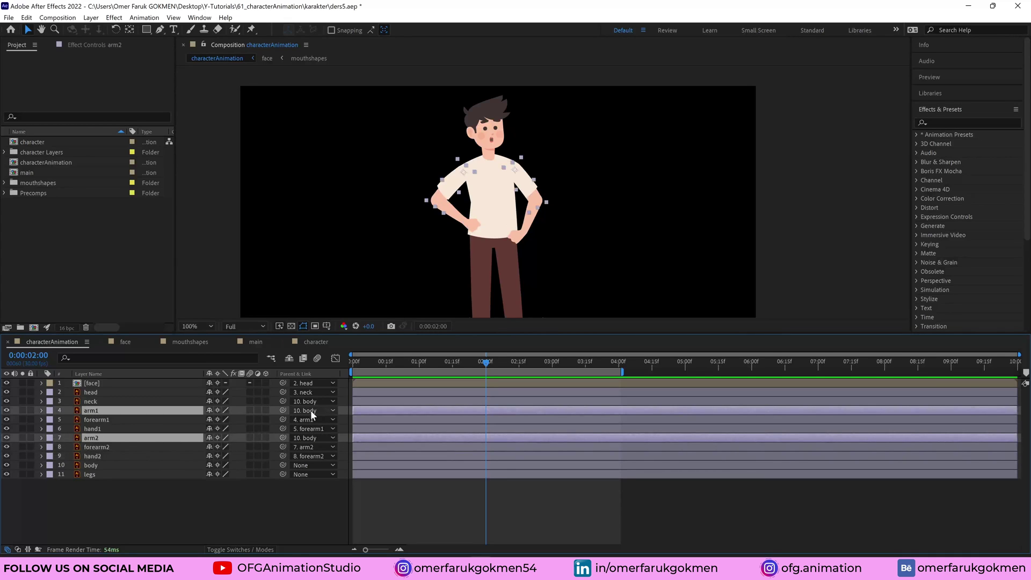
{"action": "left_click", "coordinate": [152, 491]}
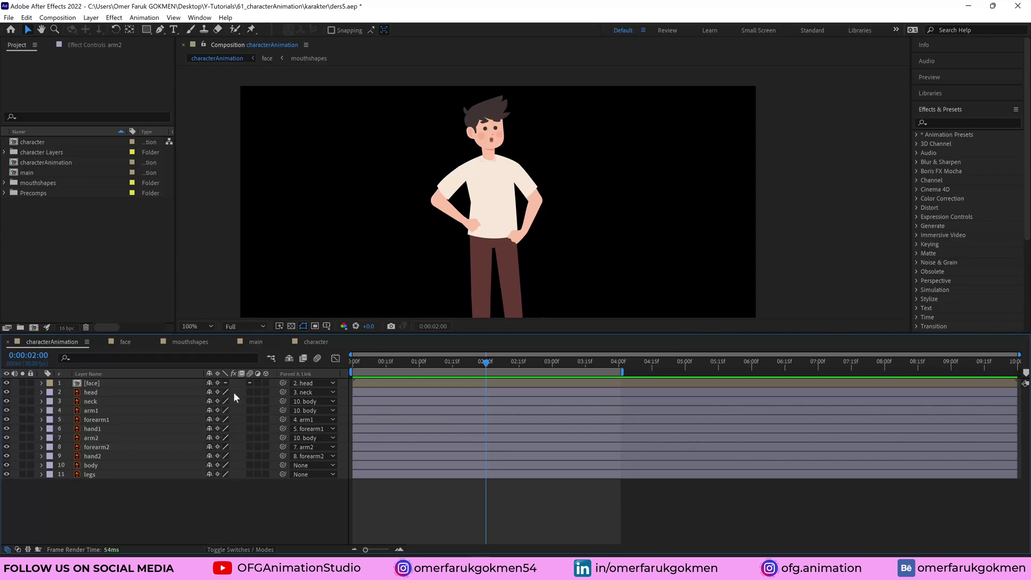
{"action": "left_click_drag", "start_coordinate": [412, 362], "coordinate": [313, 378]}
{"action": "left_click_drag", "start_coordinate": [144, 518], "coordinate": [85, 386]}
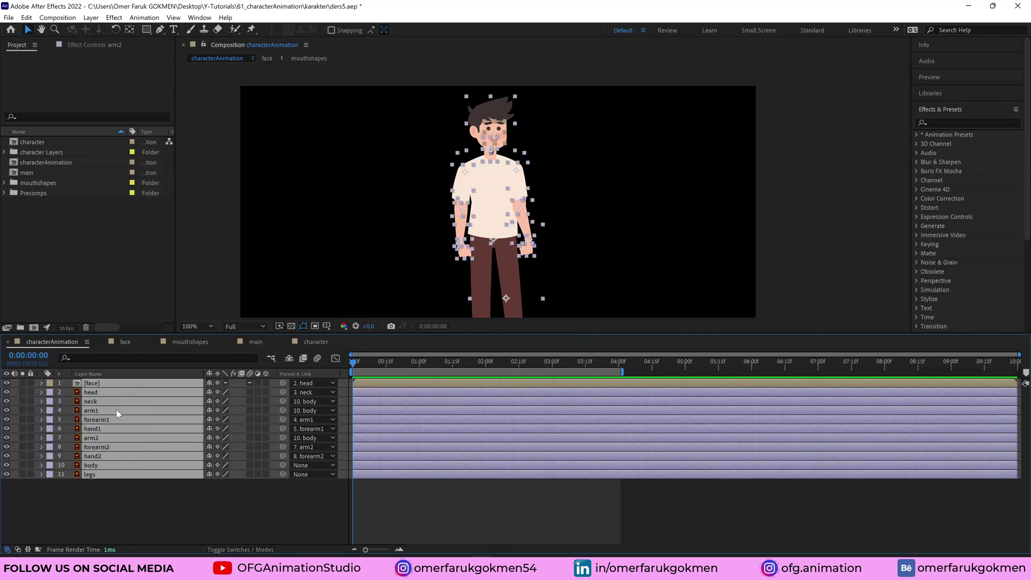
- Reveal all layers' keyframed properties with U and adjust the timeline zoom
{"action": "key", "text": "u"}
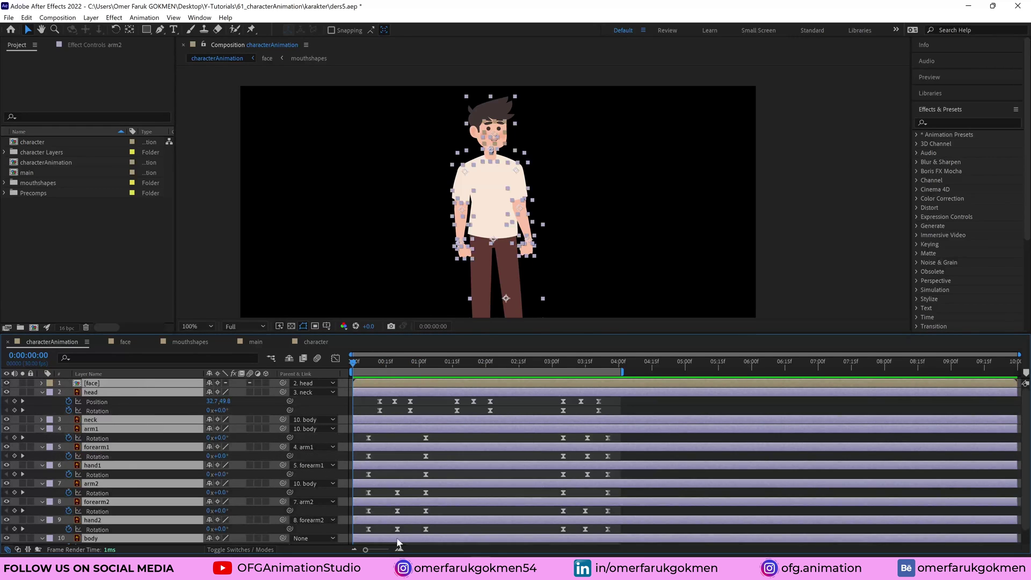
{"action": "left_click", "coordinate": [382, 550]}
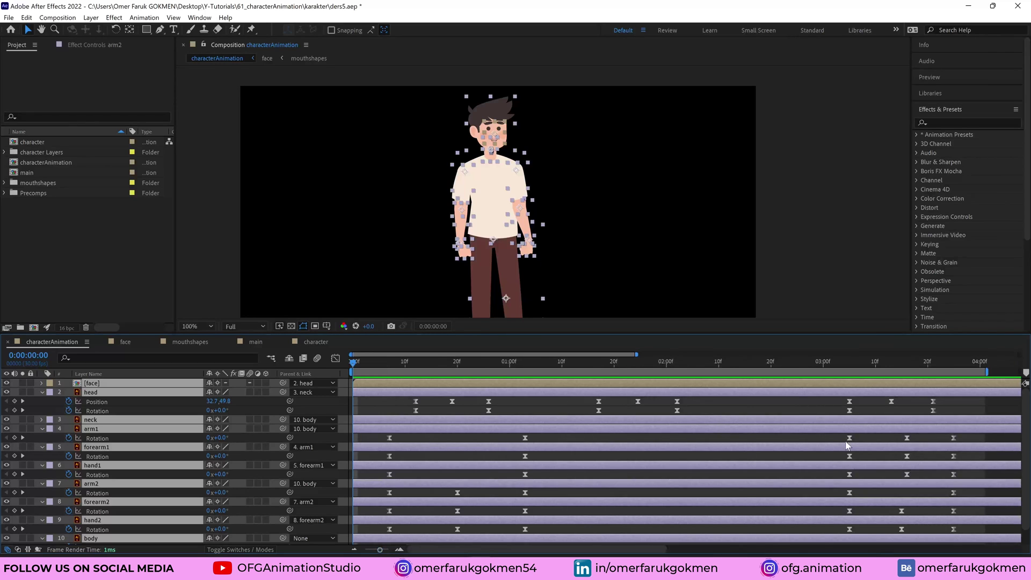
{"action": "key", "text": "minus"}
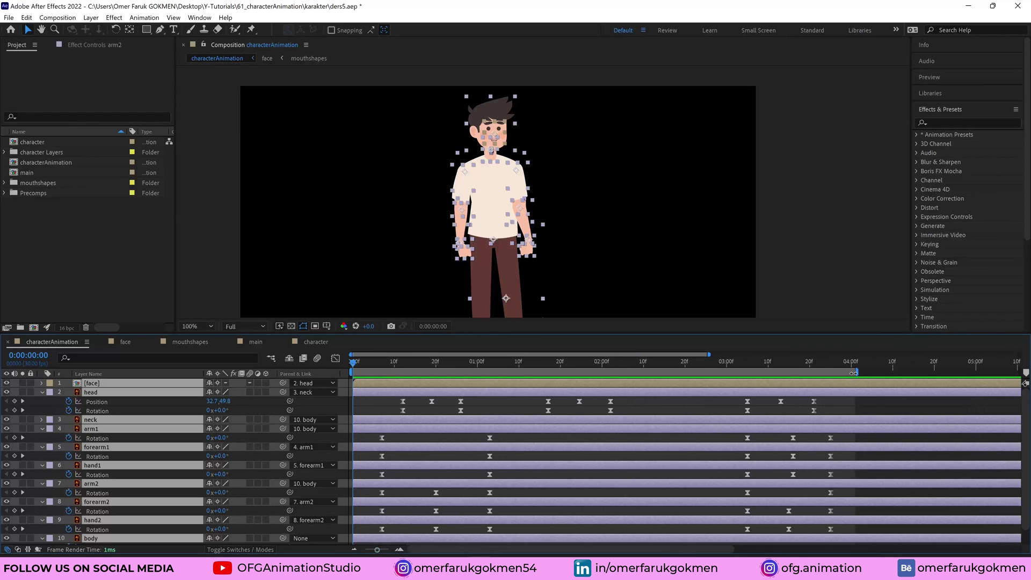
{"action": "scroll", "coordinate": [681, 446], "scroll_direction": "down", "scroll_amount": 1}
{"action": "scroll", "coordinate": [661, 447], "scroll_direction": "up", "scroll_amount": 1}
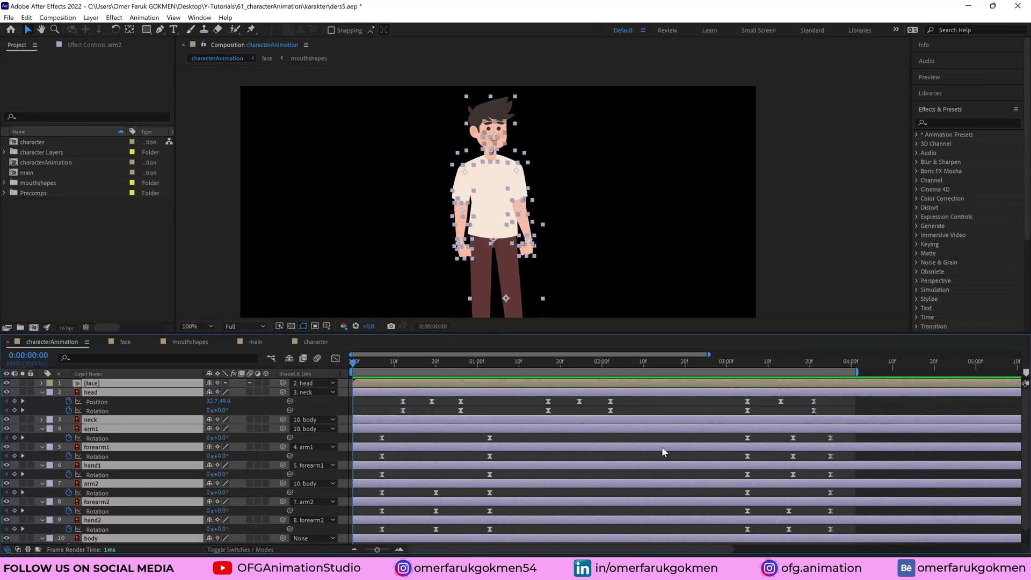
- Scrub the preview as the arms drop from hips to down, ending at 0:00:00:18
{"action": "left_click", "coordinate": [370, 402]}
{"action": "left_click_drag", "start_coordinate": [396, 361], "coordinate": [606, 373]}
{"action": "left_click", "coordinate": [394, 401]}
{"action": "left_click", "coordinate": [634, 411]}
{"action": "left_click_drag", "start_coordinate": [747, 364], "coordinate": [403, 402]}
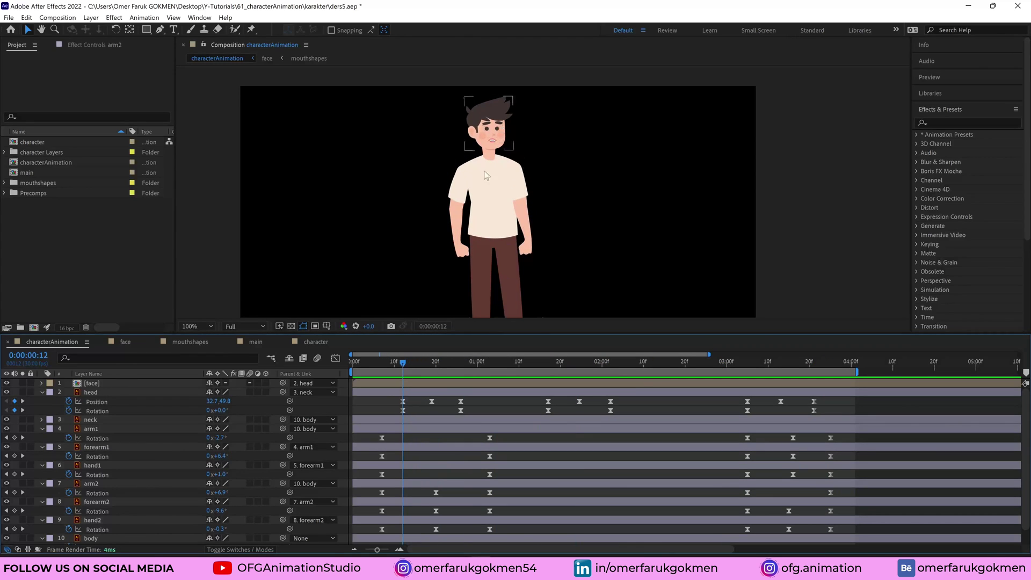
{"action": "left_click_drag", "start_coordinate": [421, 362], "coordinate": [405, 398]}
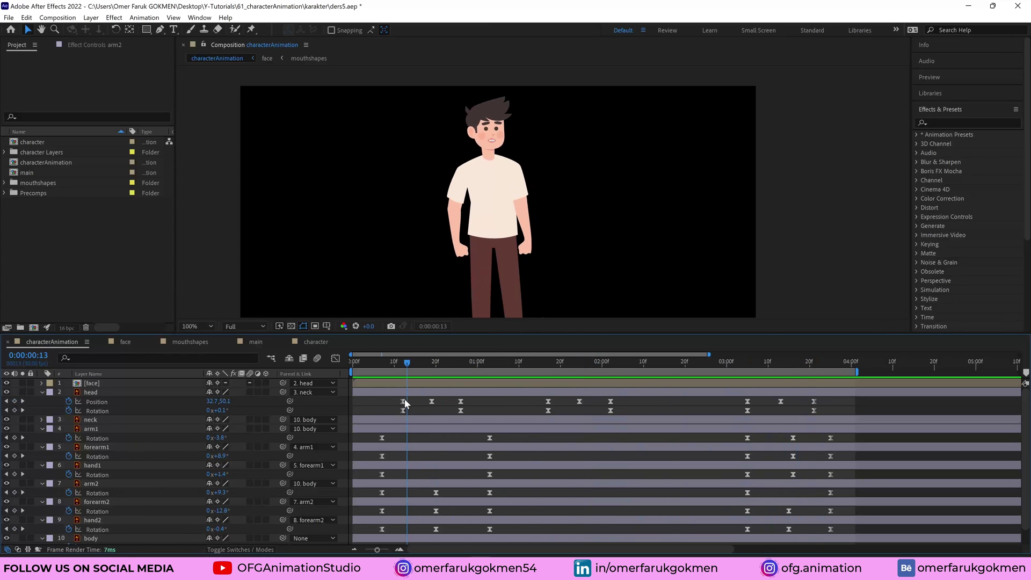
{"action": "left_click", "coordinate": [91, 428]}
{"action": "left_click", "coordinate": [94, 447]}
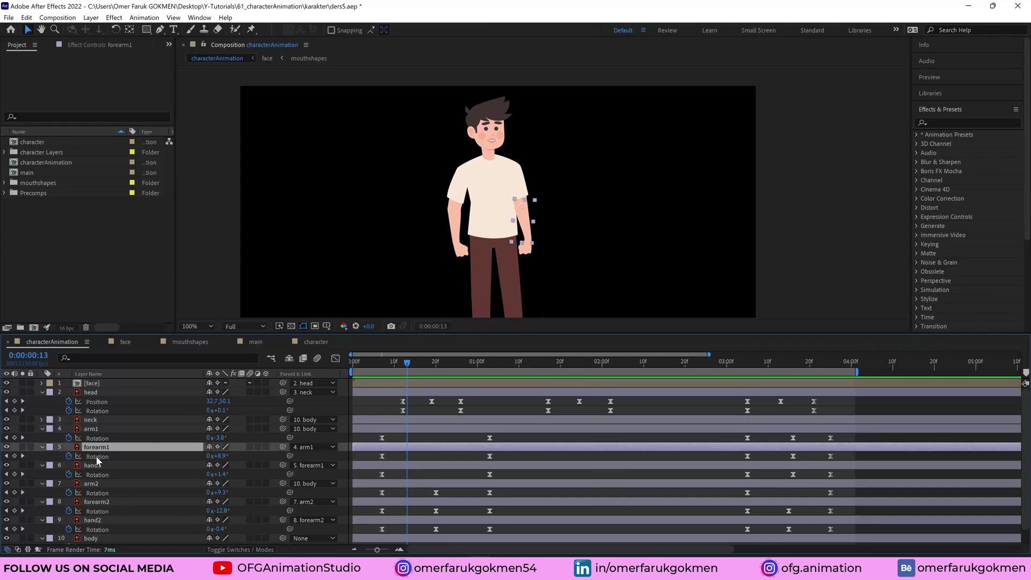
{"action": "left_click", "coordinate": [95, 465]}
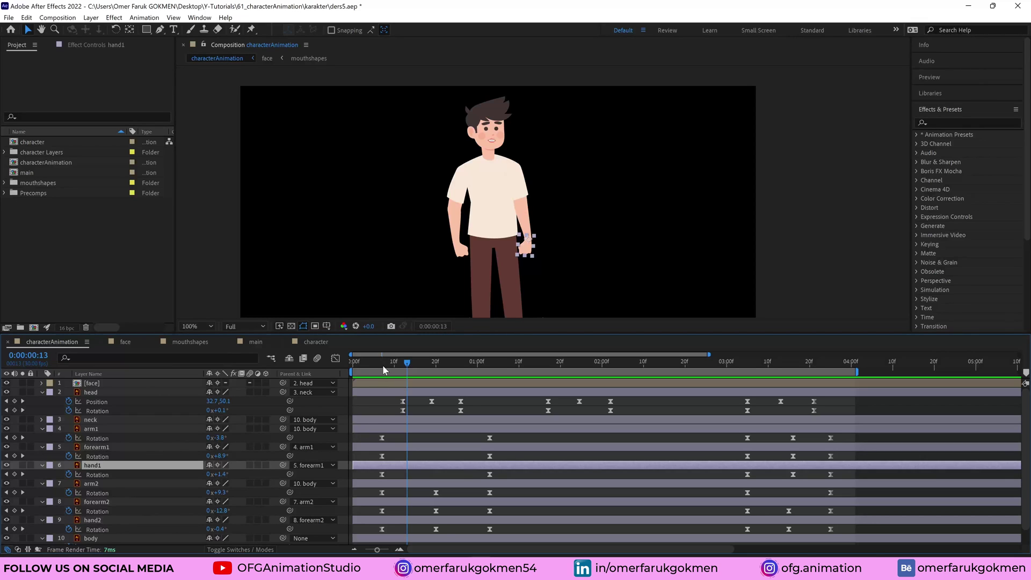
{"action": "key", "text": "Page_Down"}
{"action": "key", "text": "Page_Down"}
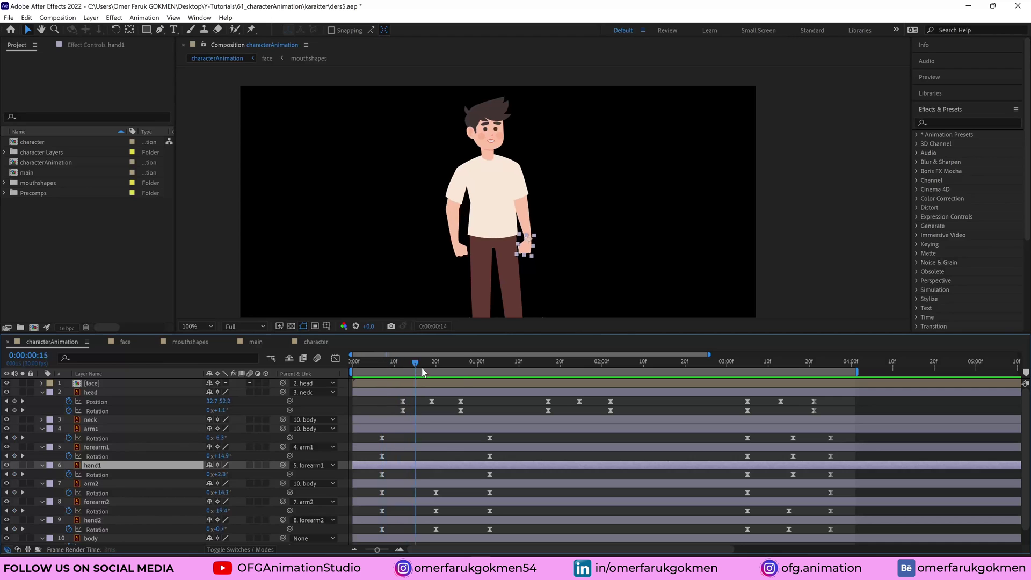
{"action": "left_click_drag", "start_coordinate": [423, 367], "coordinate": [380, 379]}
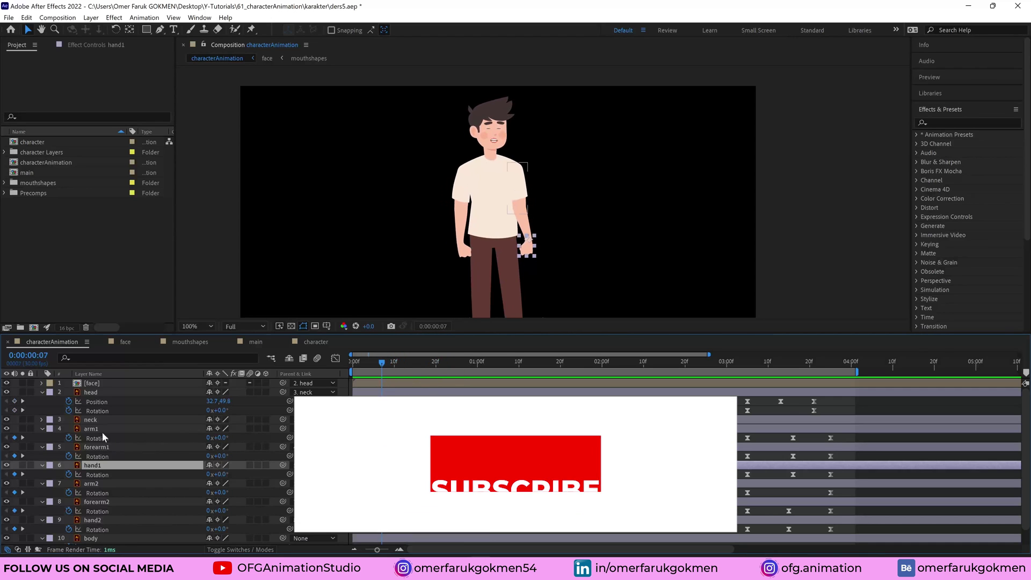
{"action": "left_click", "coordinate": [101, 430]}
{"action": "left_click", "coordinate": [453, 368]}
{"action": "left_click_drag", "start_coordinate": [457, 368], "coordinate": [495, 369]}
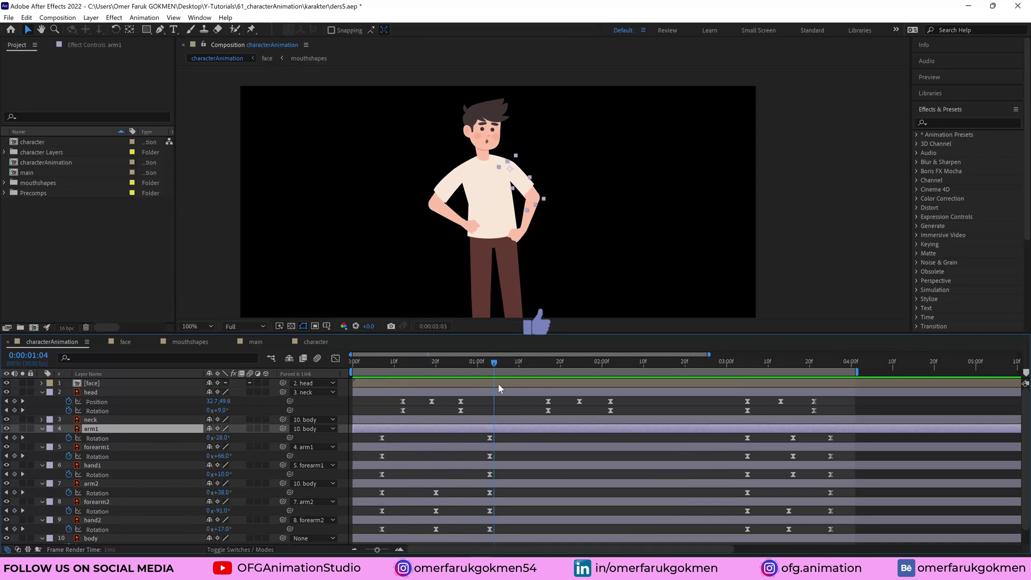
{"action": "key", "text": "Page_Down"}
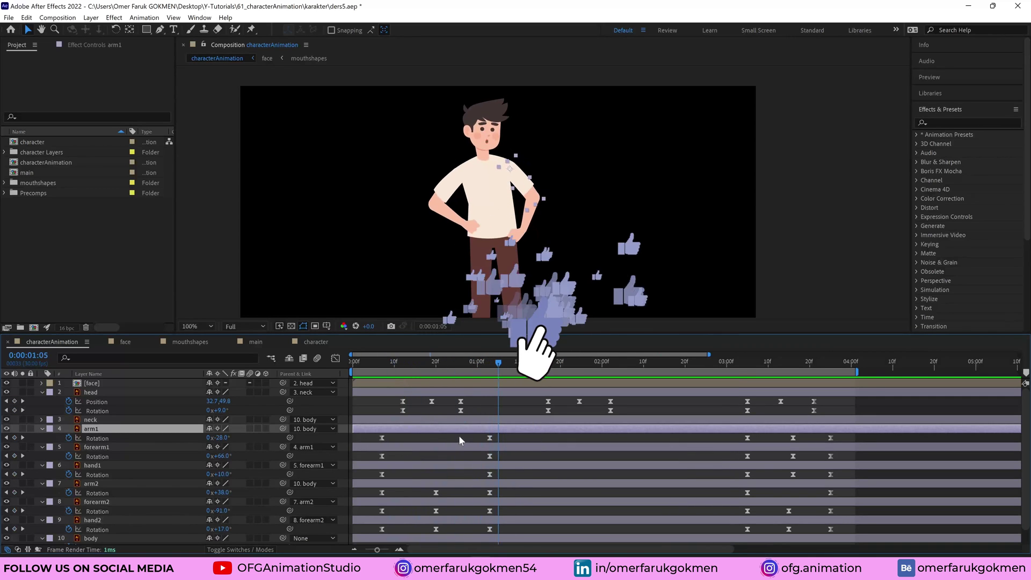
{"action": "left_click", "coordinate": [376, 362]}
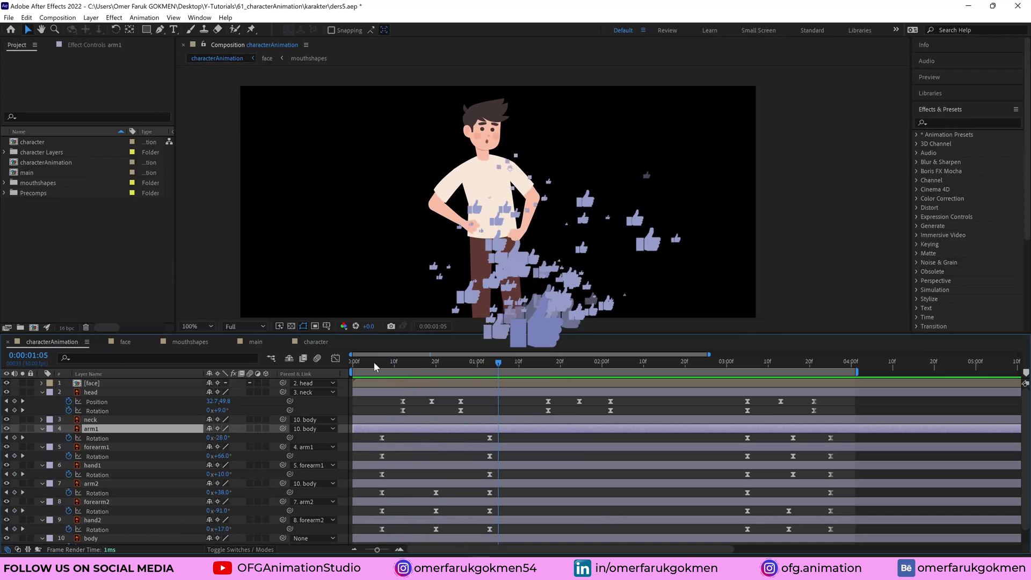
{"action": "left_click", "coordinate": [488, 361]}
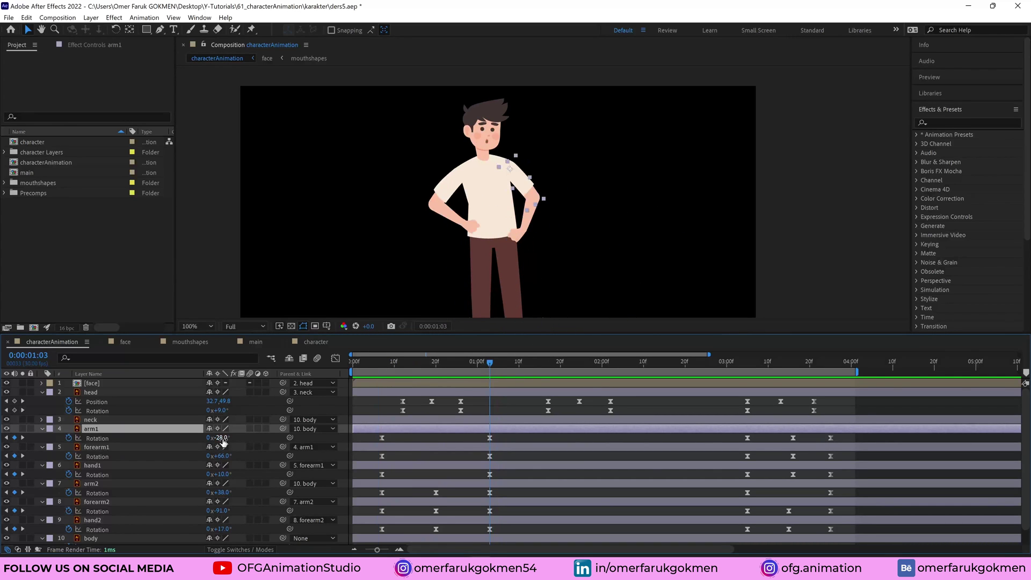
{"action": "left_click", "coordinate": [382, 362]}
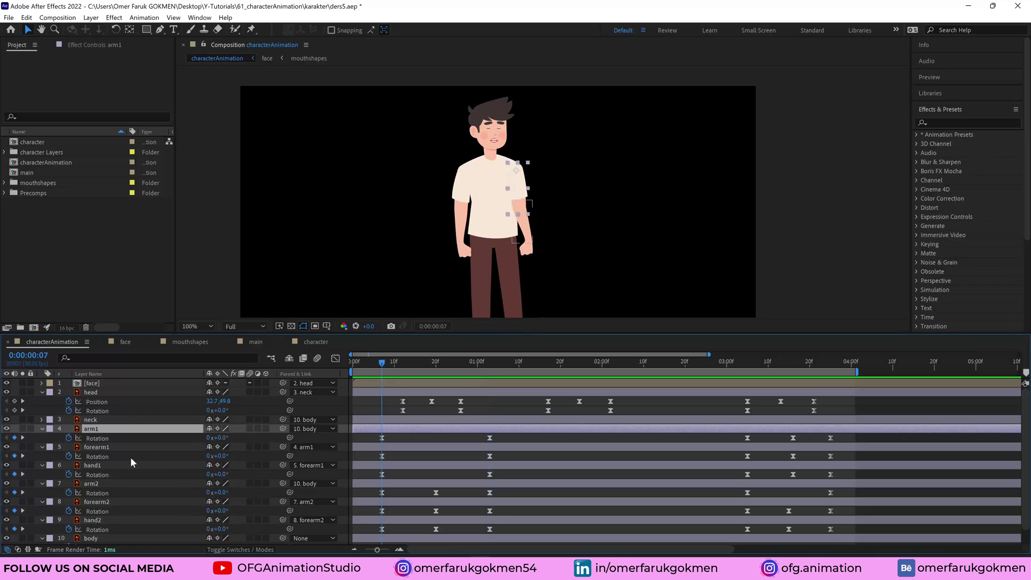
{"action": "left_click", "coordinate": [107, 445]}
{"action": "left_click", "coordinate": [489, 360]}
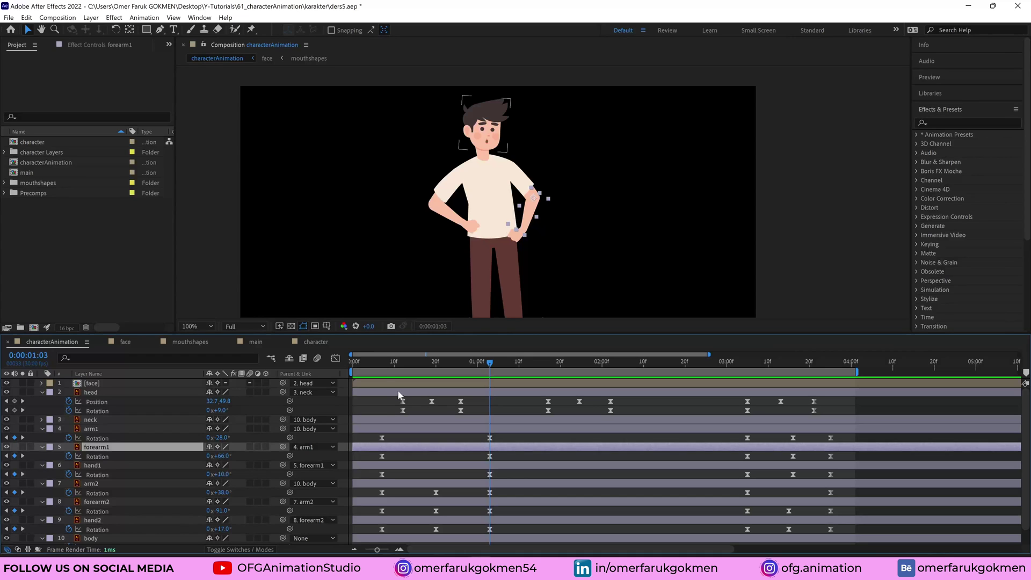
{"action": "left_click", "coordinate": [385, 363]}
{"action": "key", "text": "Page_Up"}
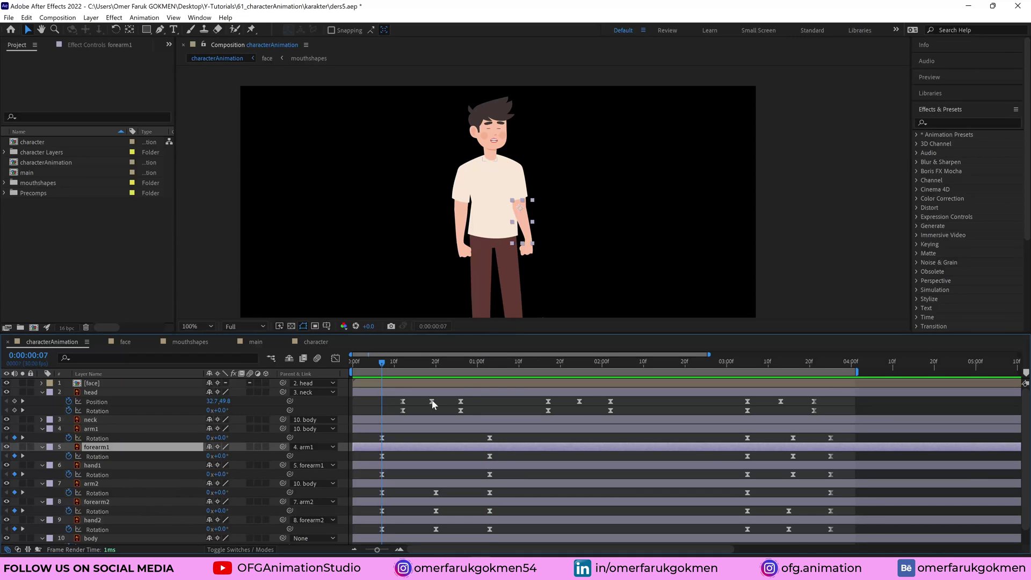
{"action": "left_click", "coordinate": [490, 363]}
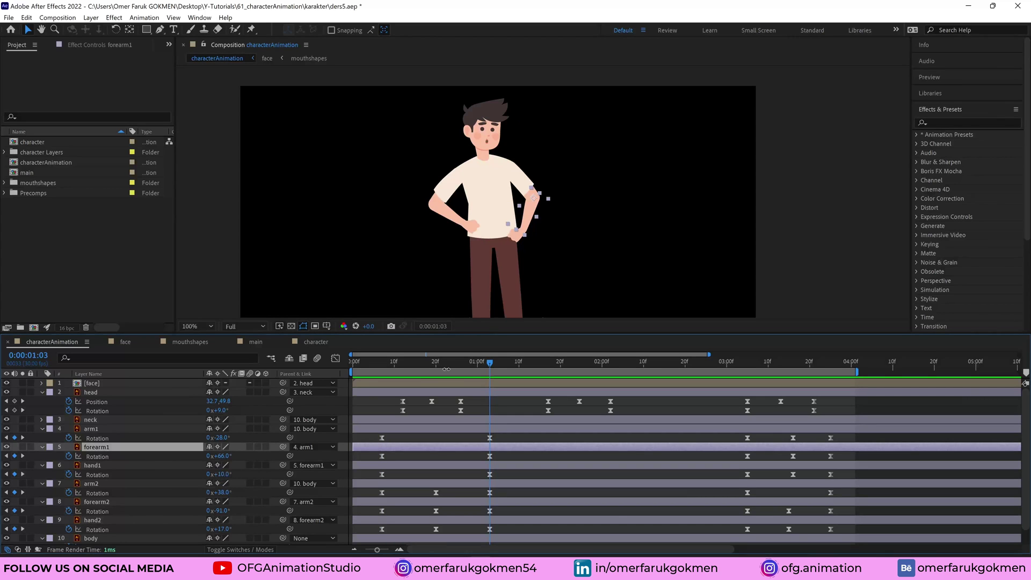
{"action": "left_click_drag", "start_coordinate": [446, 369], "coordinate": [465, 390]}
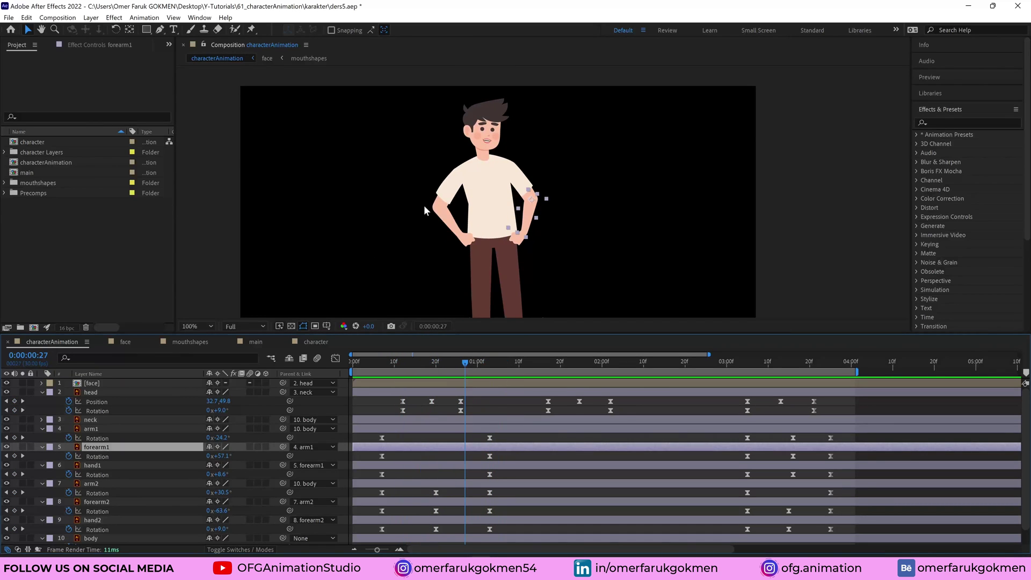
- At 0:00:03:25, set forearm1's Rotation to +16.0° and preview the arm moving into the hips pose
{"action": "scroll", "coordinate": [421, 492], "scroll_direction": "down", "scroll_amount": 1}
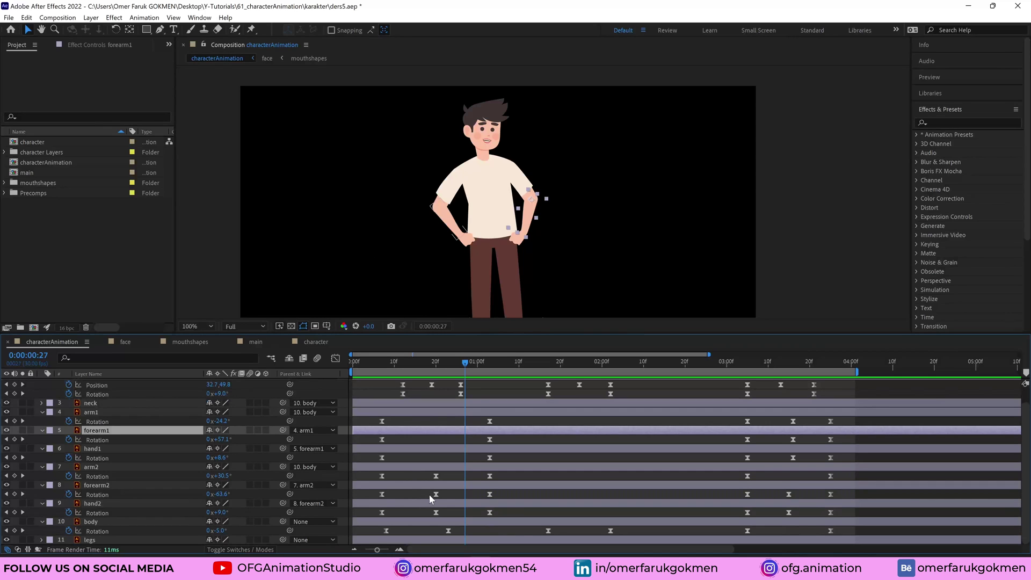
{"action": "scroll", "coordinate": [725, 460], "scroll_direction": "up", "scroll_amount": 1}
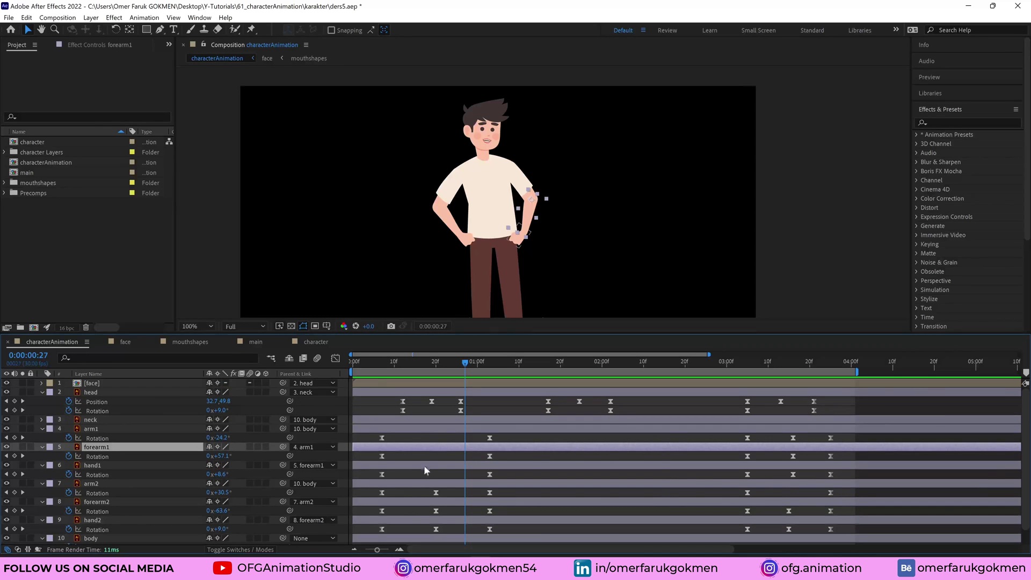
{"action": "left_click_drag", "start_coordinate": [489, 356], "coordinate": [797, 408]}
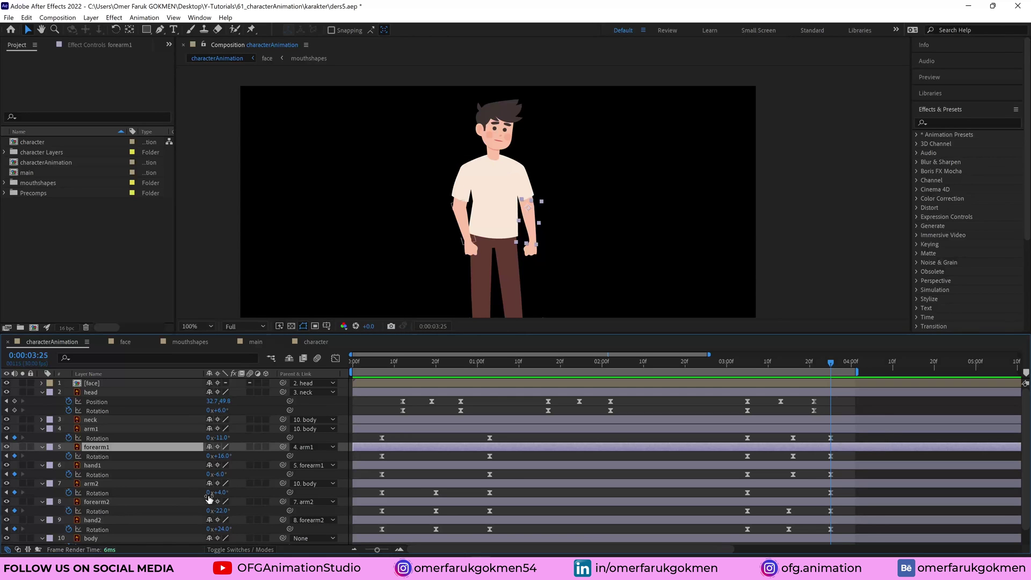
{"action": "left_click_drag", "start_coordinate": [214, 454], "coordinate": [221, 467]}
{"action": "left_click_drag", "start_coordinate": [792, 364], "coordinate": [579, 379]}
{"action": "scroll", "coordinate": [578, 398], "scroll_direction": "down", "scroll_amount": 1}
{"action": "left_click", "coordinate": [105, 522]}
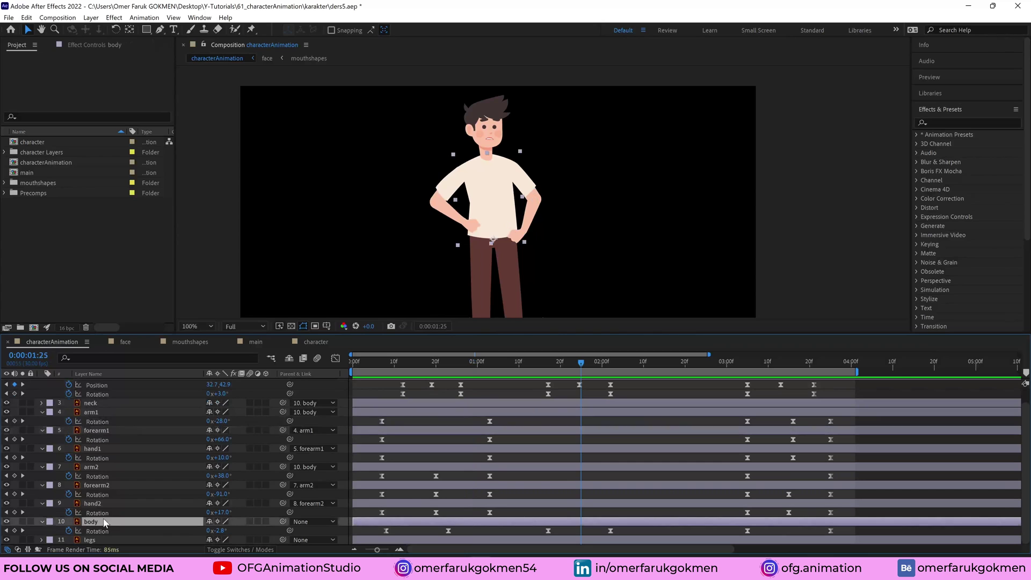
{"action": "left_click_drag", "start_coordinate": [379, 365], "coordinate": [448, 384]}
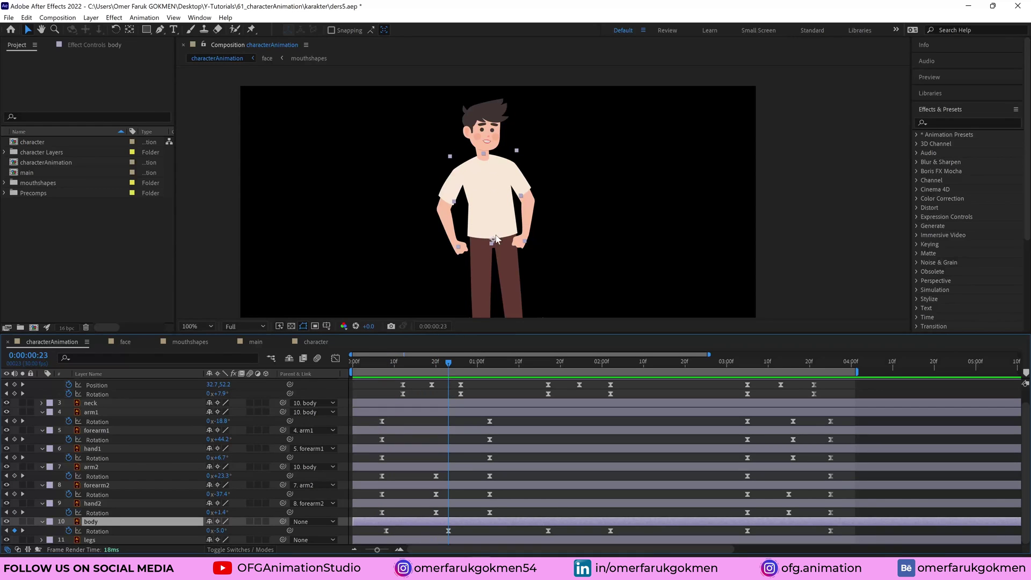